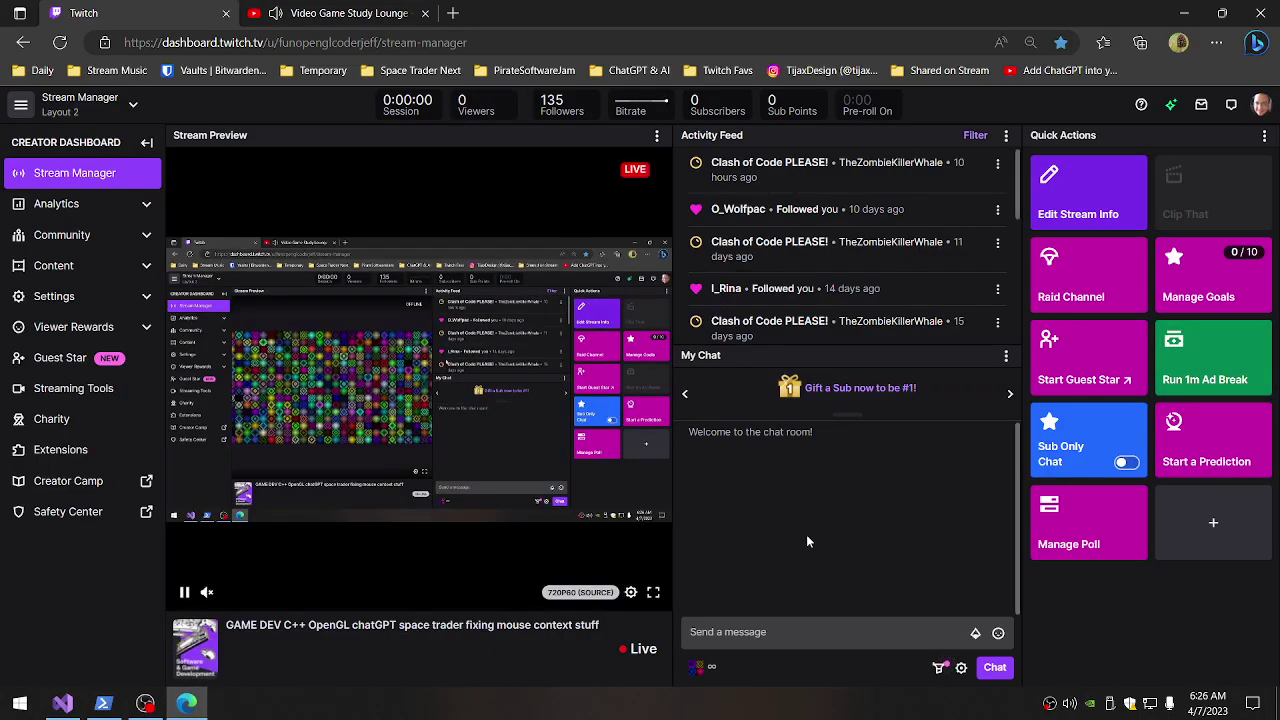
- Open ChatGPT in a new tab from the ChatGPT & AI bookmarks folder
left_click(453, 13)
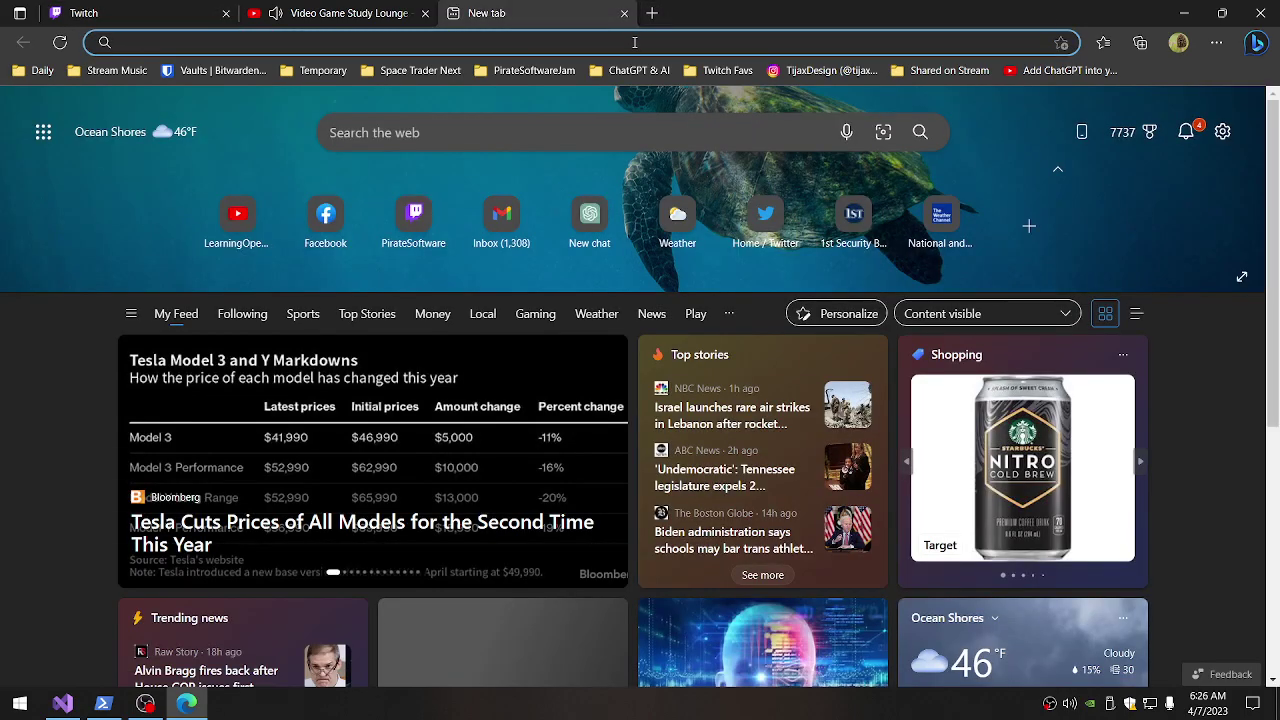
left_click(632, 70)
left_click(631, 152)
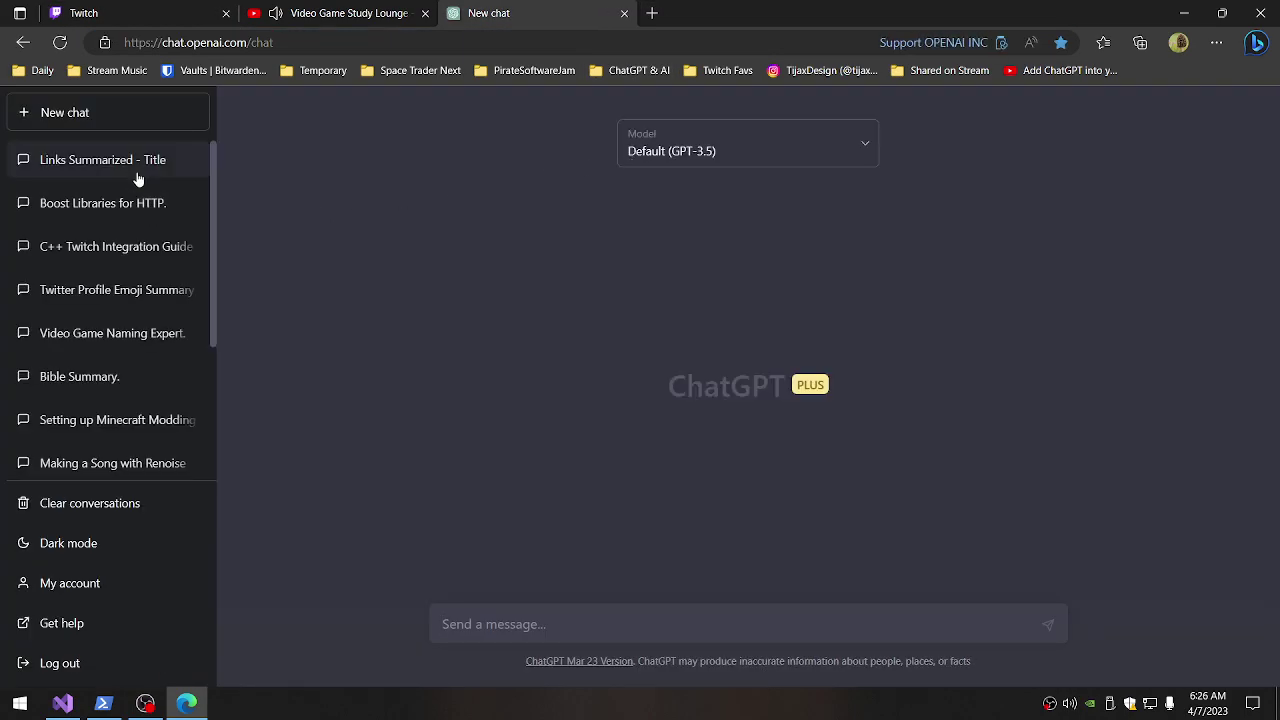
- Open the Boost Libraries for HTTP conversation and scroll through its messages
left_click(139, 203)
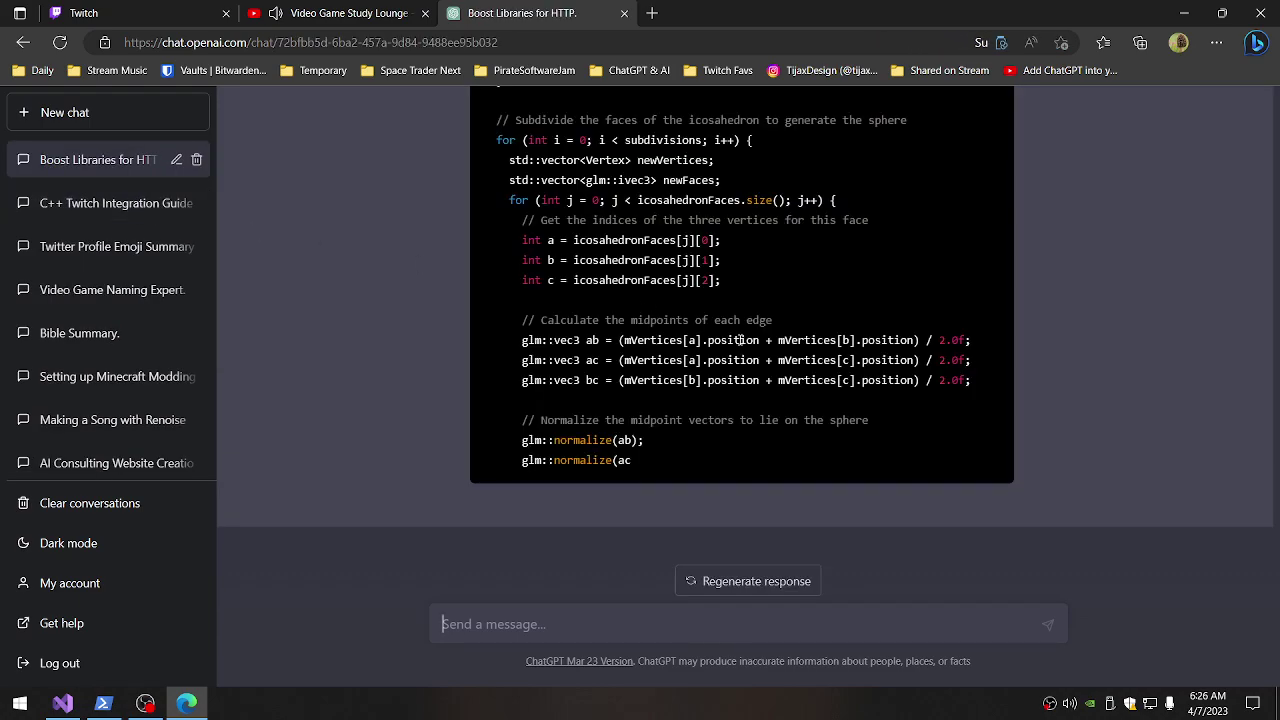
scroll(550, 337, "up", 6)
scroll(550, 337, "up", 4)
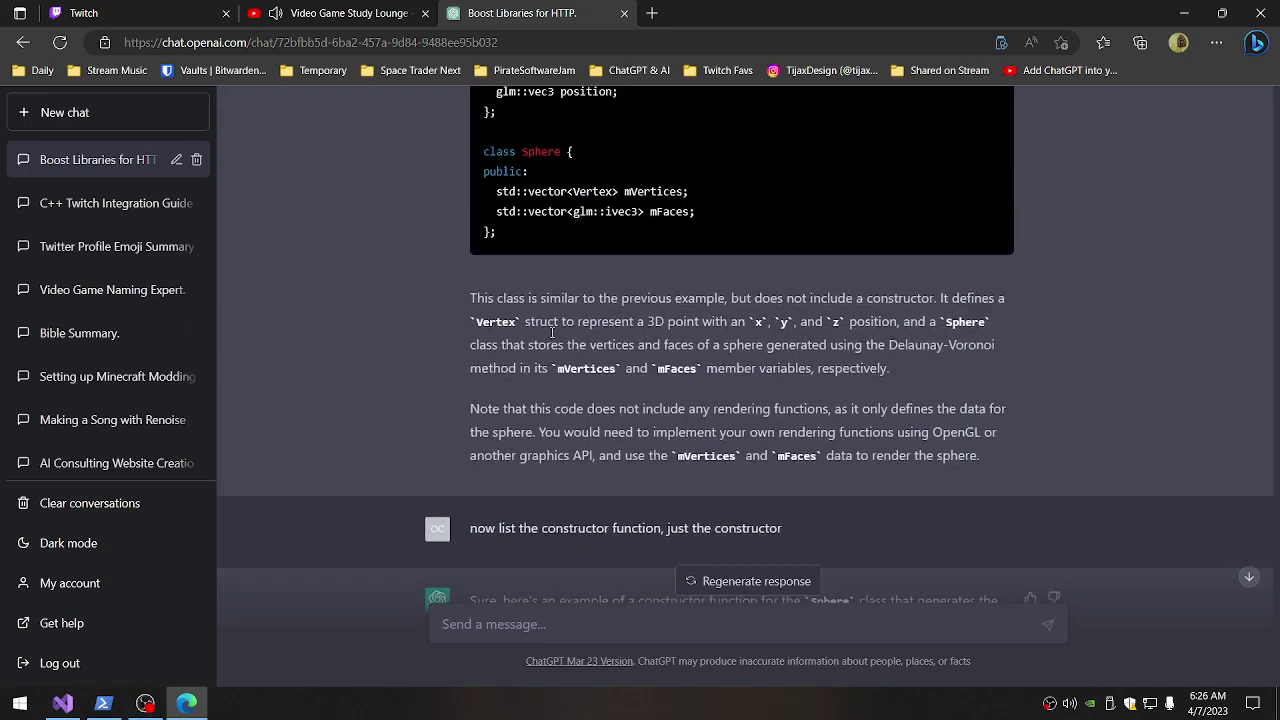
scroll(550, 337, "up", 5)
scroll(550, 337, "up", 3)
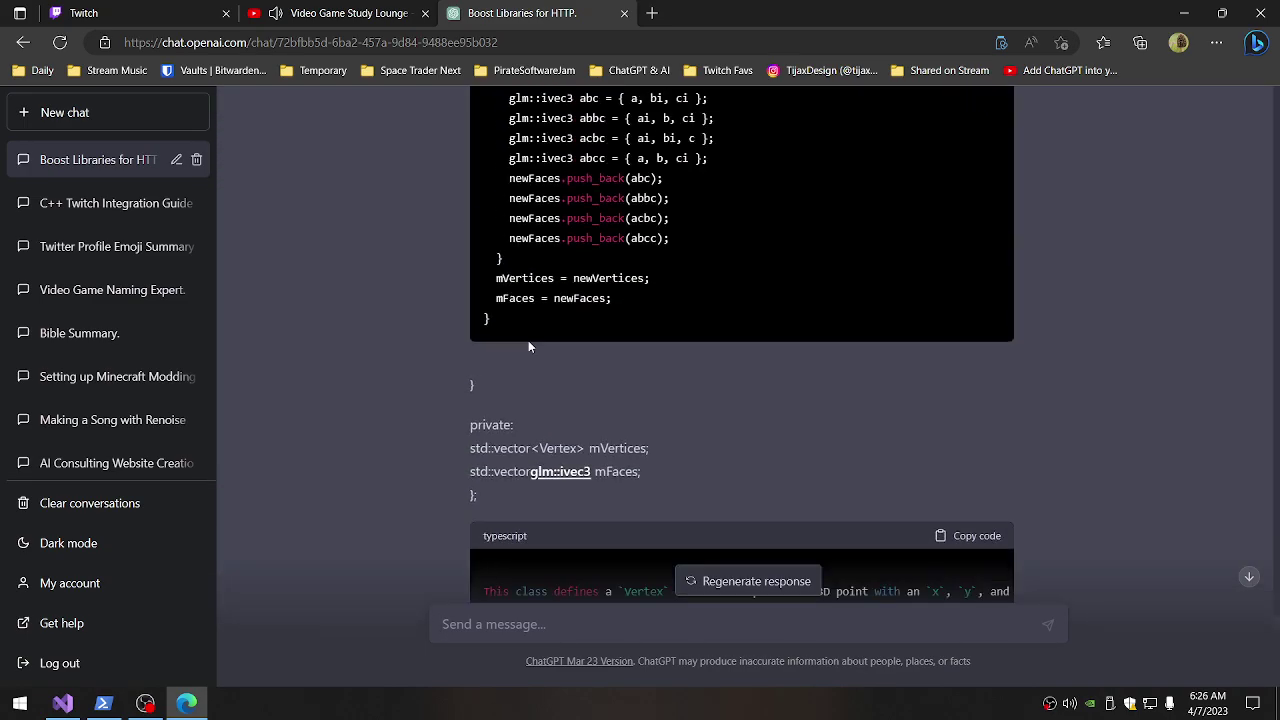
scroll(129, 457, "down", 2)
left_click(126, 460)
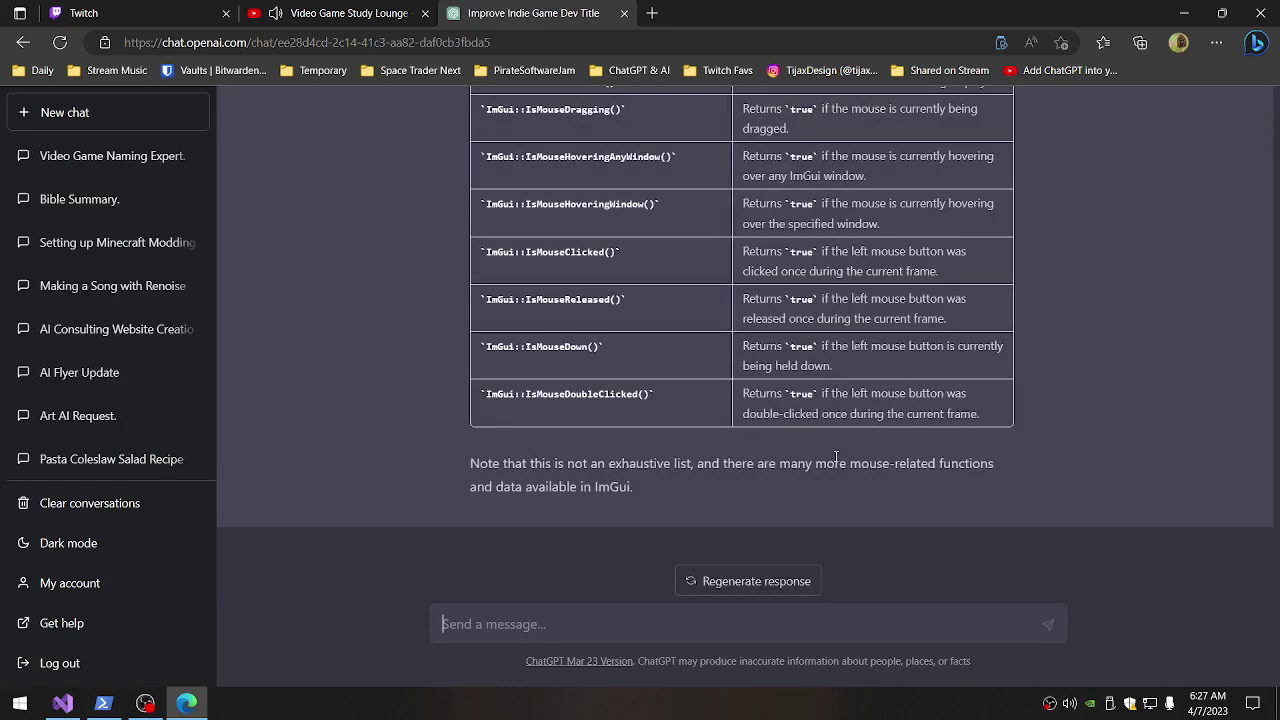
scroll(826, 457, "up", 15)
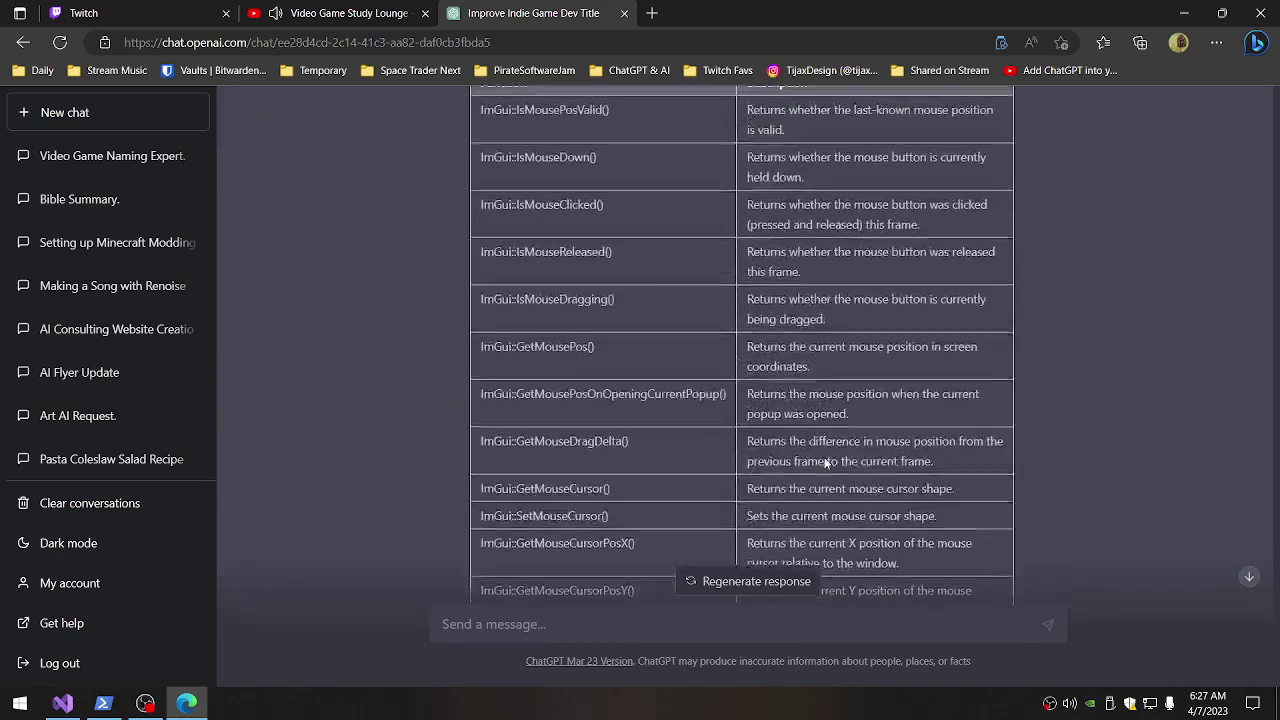
scroll(824, 463, "up", 2)
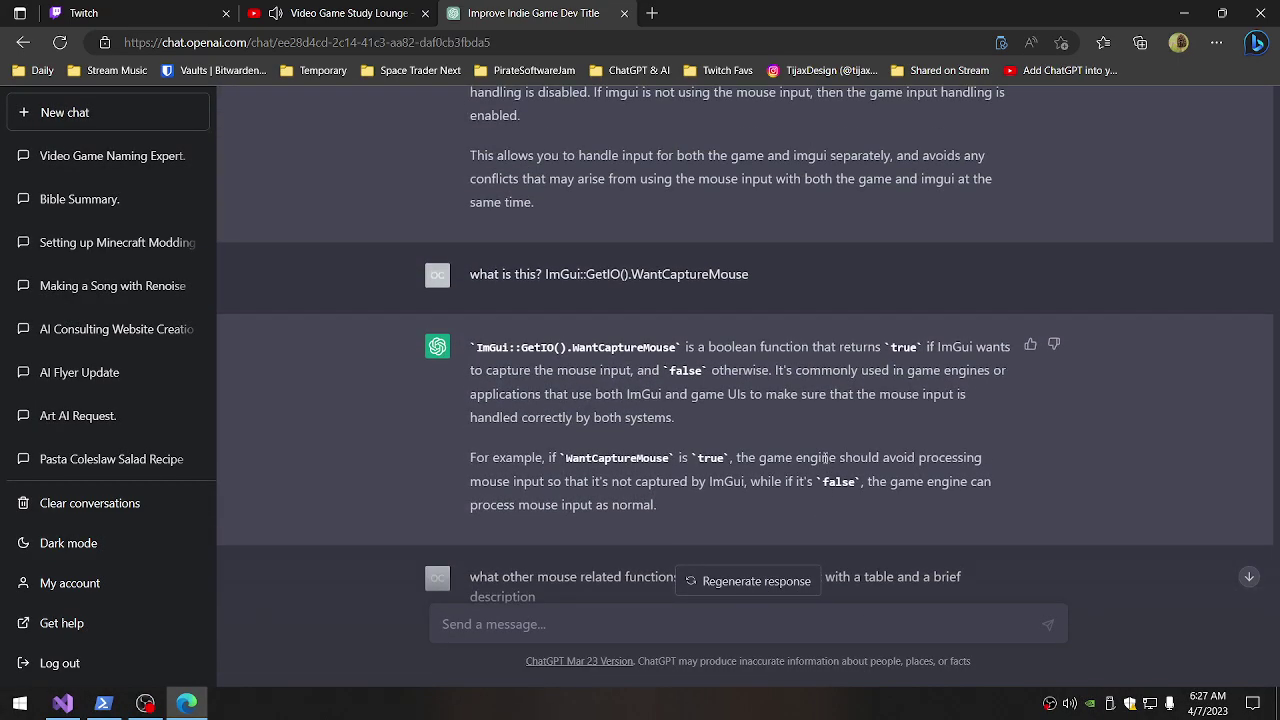
scroll(826, 457, "up", 15)
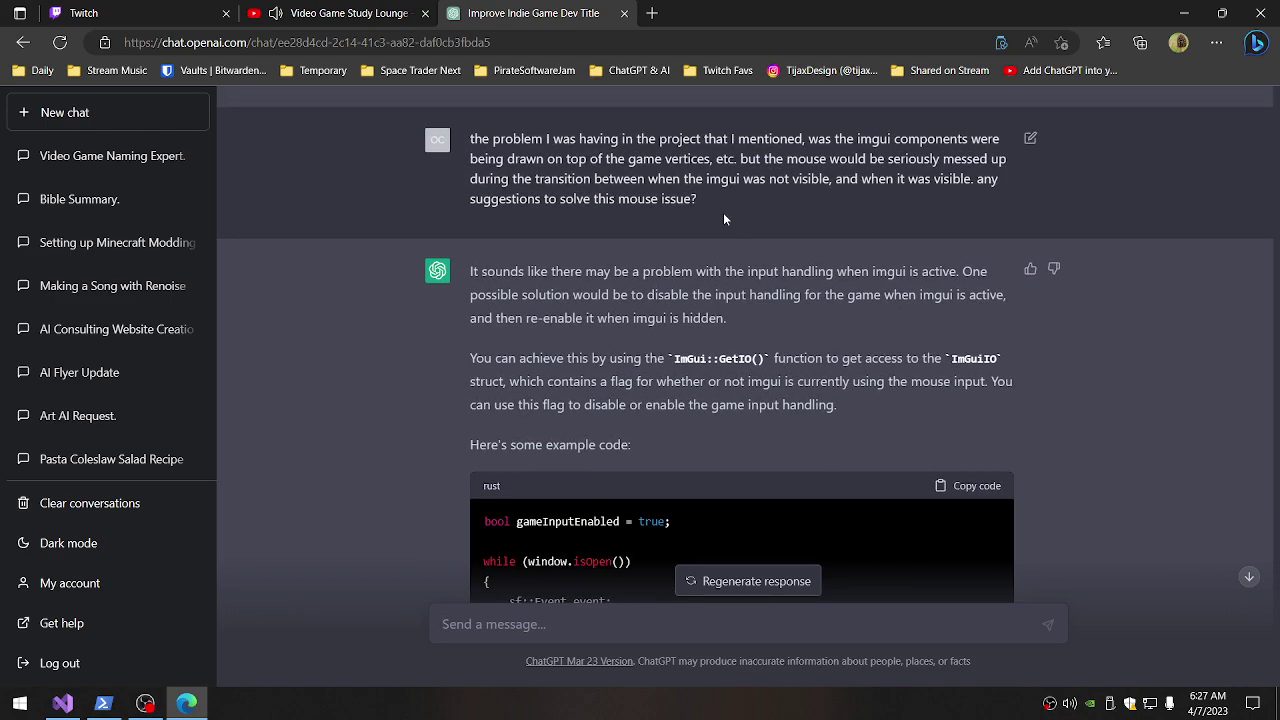
mouse_move(704, 199)
left_mouse_down()
mouse_move(655, 199)
mouse_move(470, 138)
left_mouse_up()
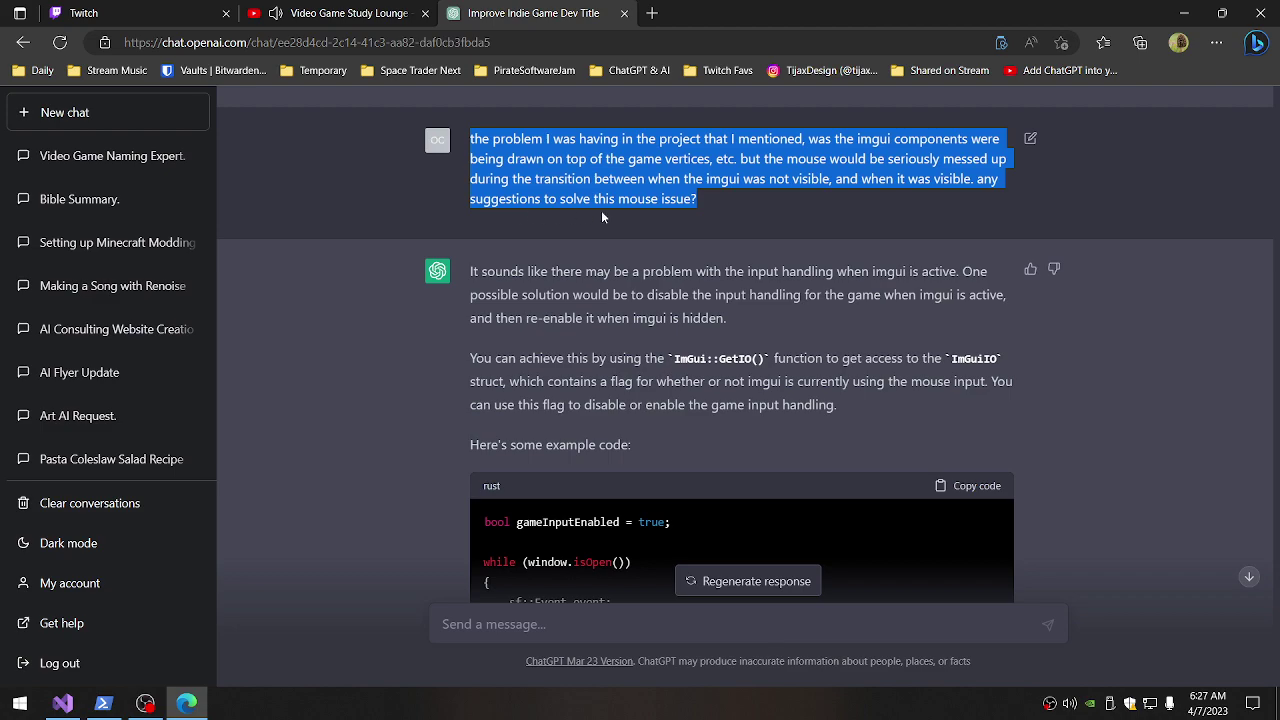
scroll(1028, 450, "down", 5)
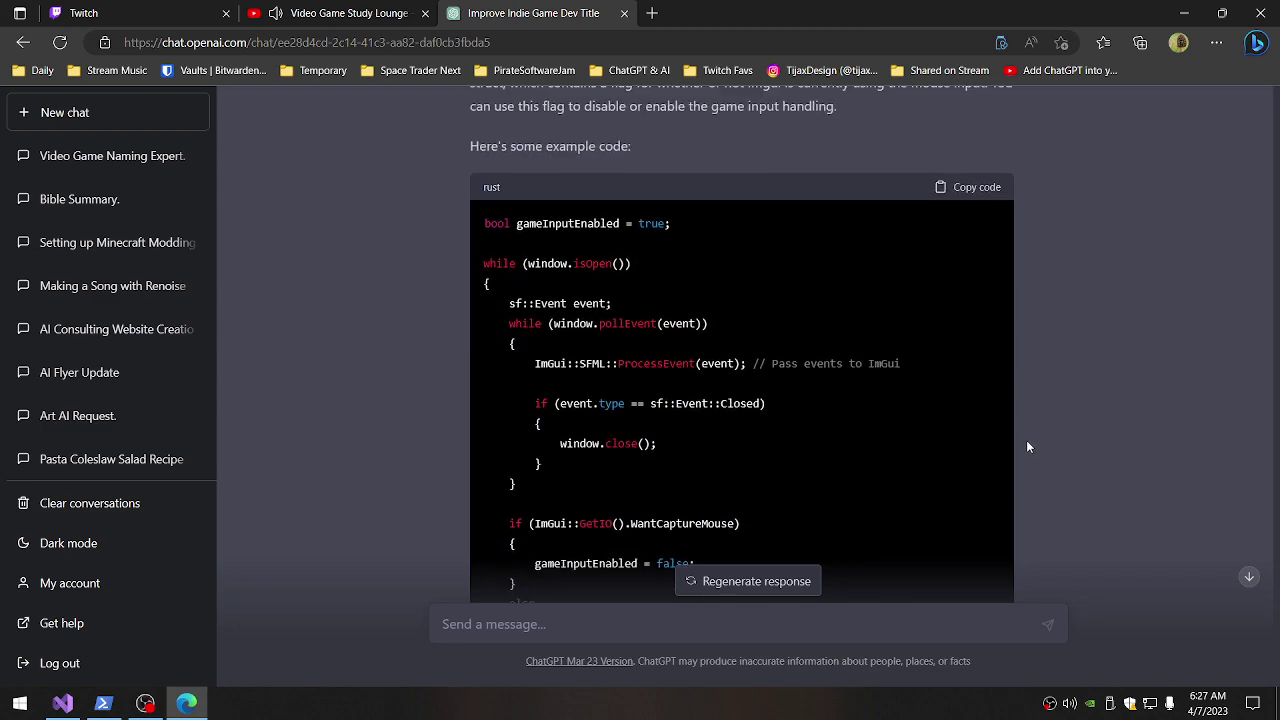
scroll(1027, 447, "down", 1)
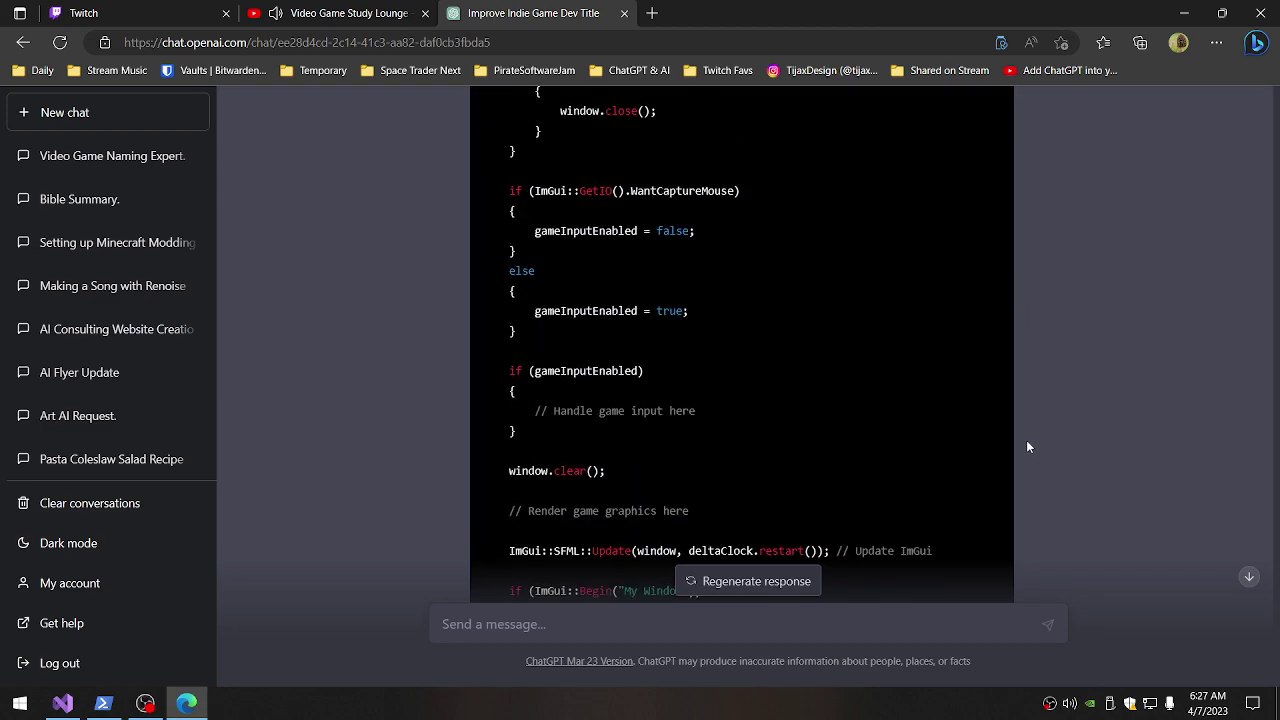
left_click_drag(737, 190, 565, 190)
scroll(1032, 415, "down", 8)
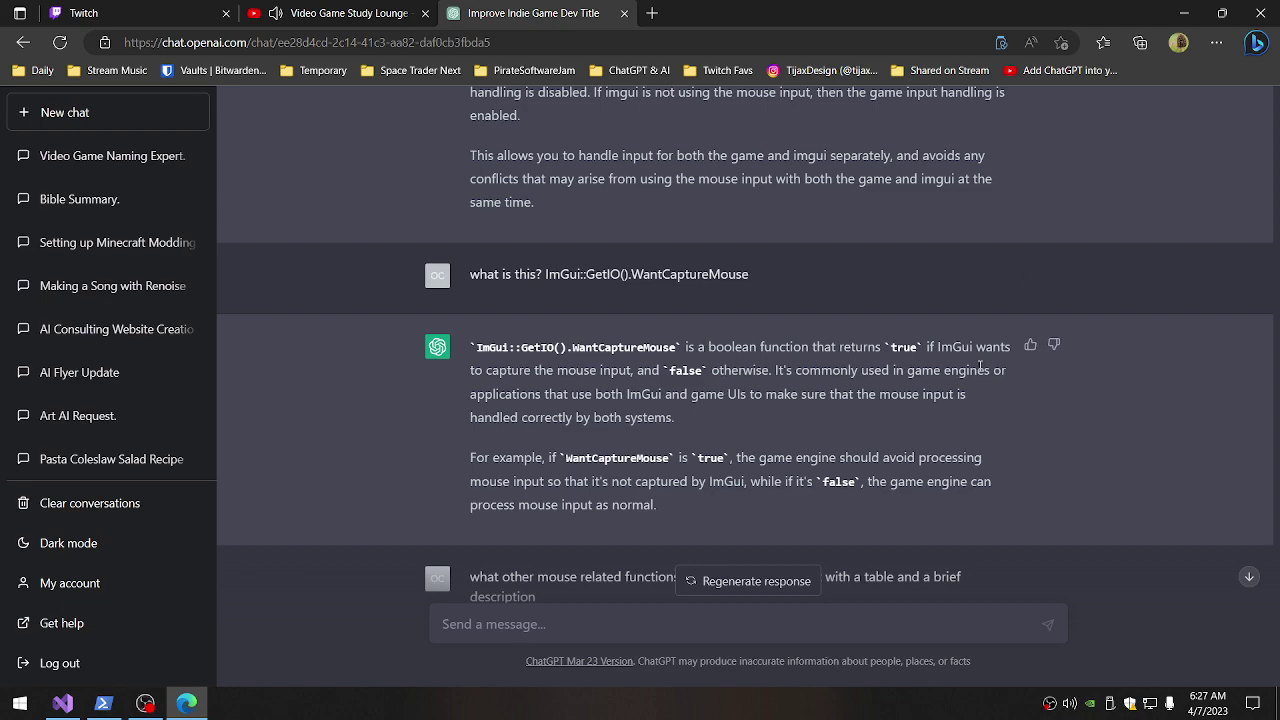
mouse_move(676, 417)
left_mouse_down()
mouse_move(630, 416)
mouse_move(484, 350)
left_mouse_up()
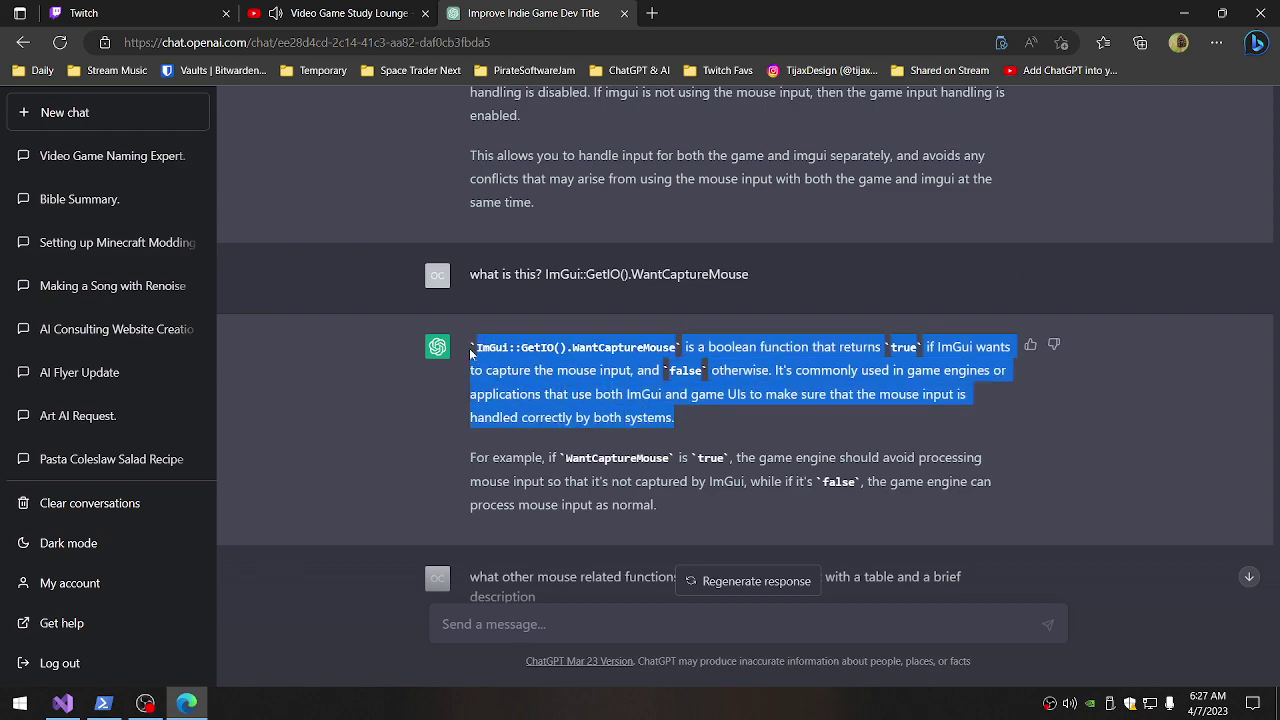
left_click(1070, 487)
scroll(1070, 487, "down", 3)
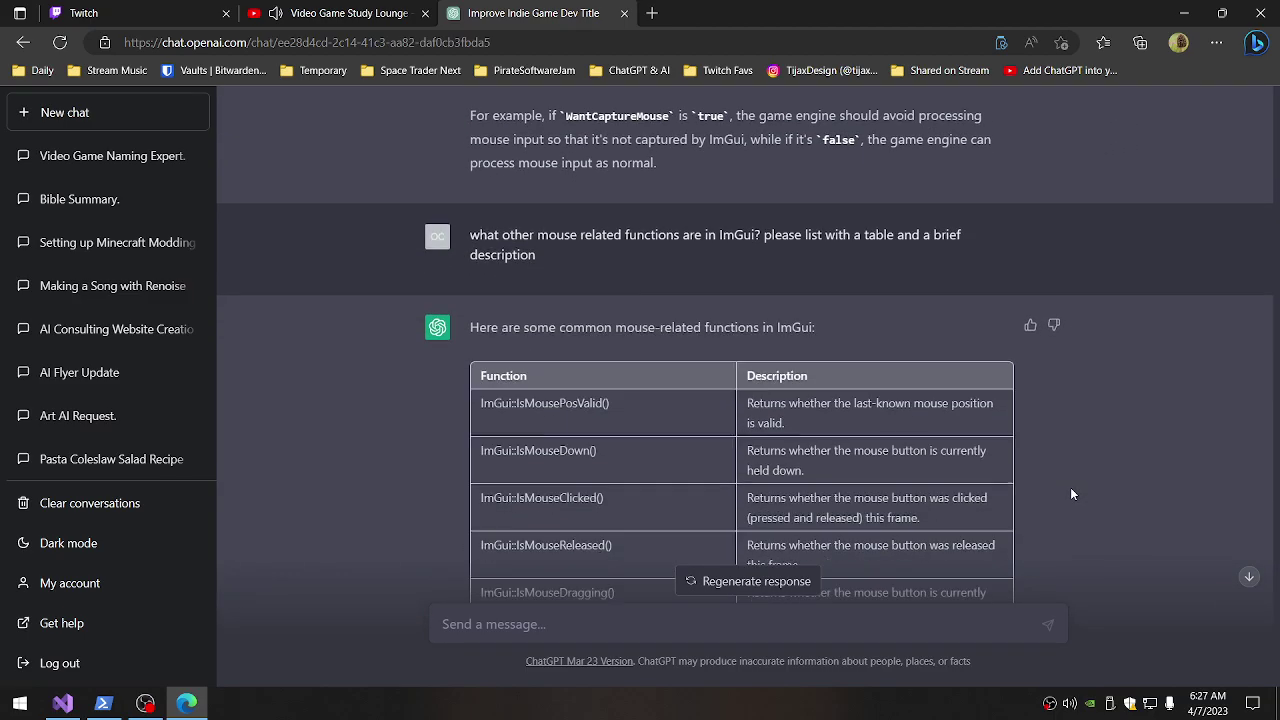
scroll(1071, 494, "down", 10)
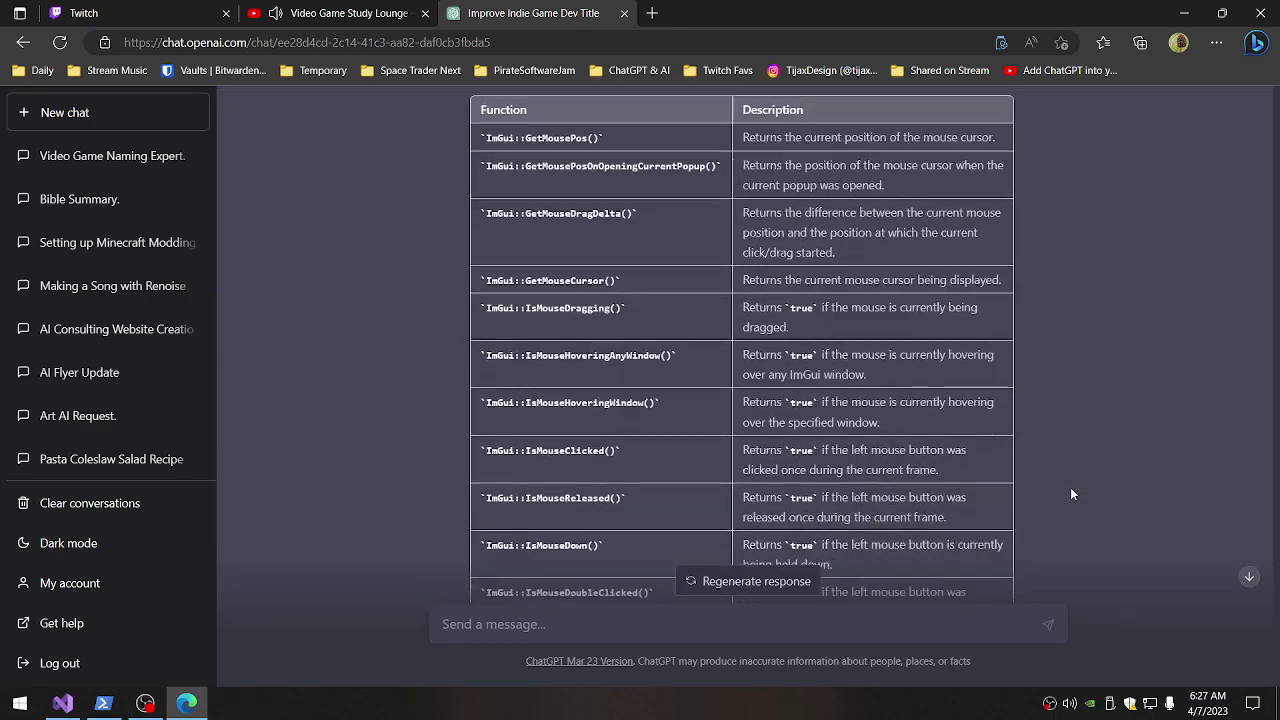
scroll(1071, 494, "down", 3)
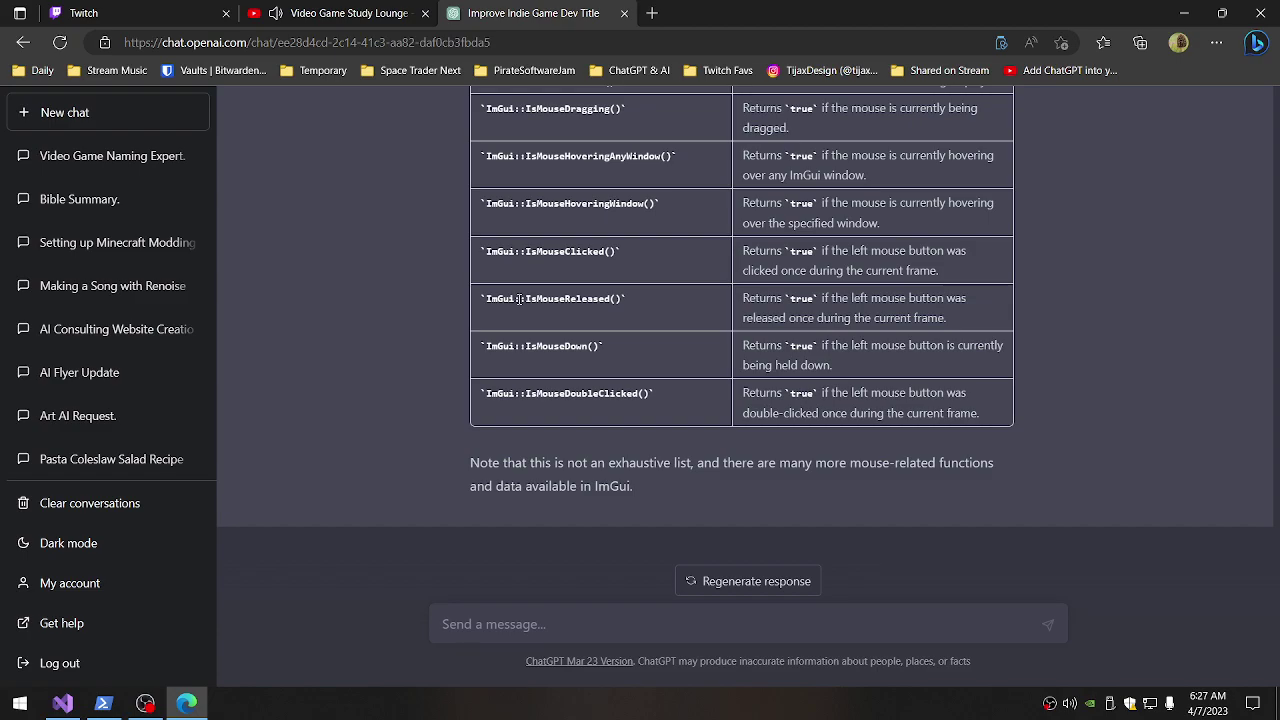
- Leave the Twitch stream pages for Visual Studio and inspect the gameState check on line 544
left_click(155, 18)
left_click(408, 12)
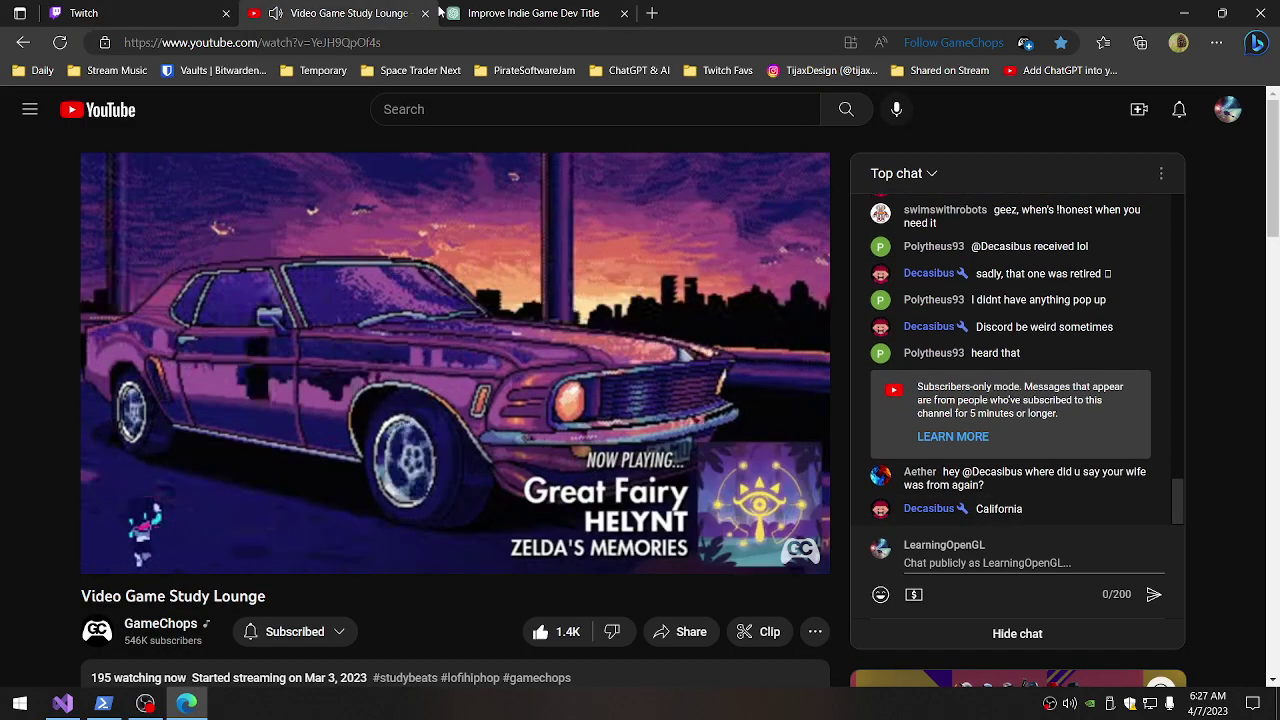
key("alt+Tab")
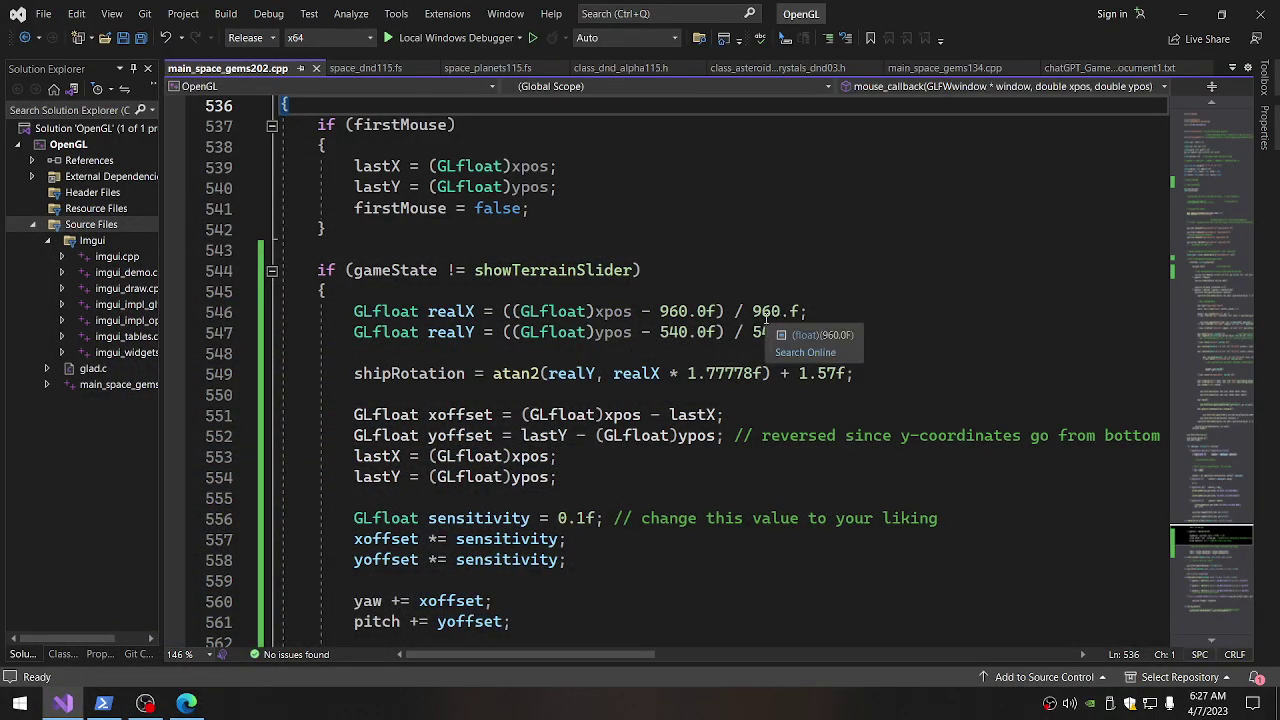
scroll(765, 318, "up", 2)
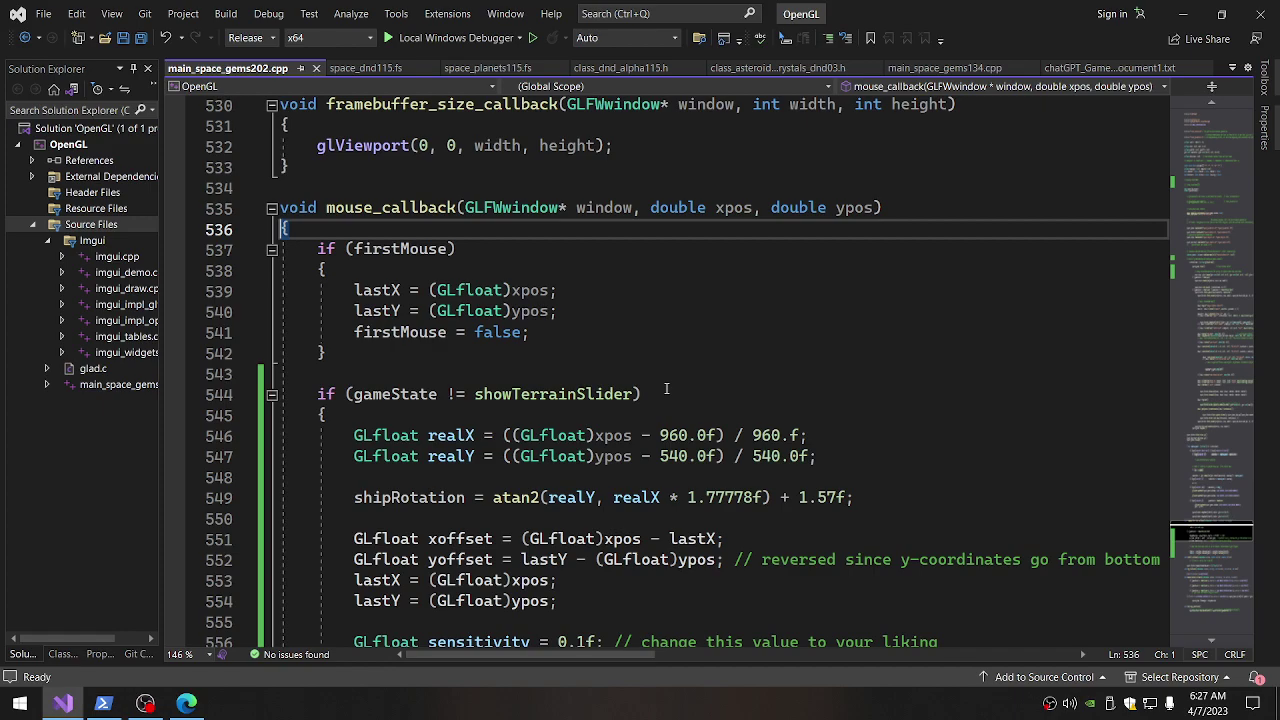
left_click_drag(646, 396, 318, 396)
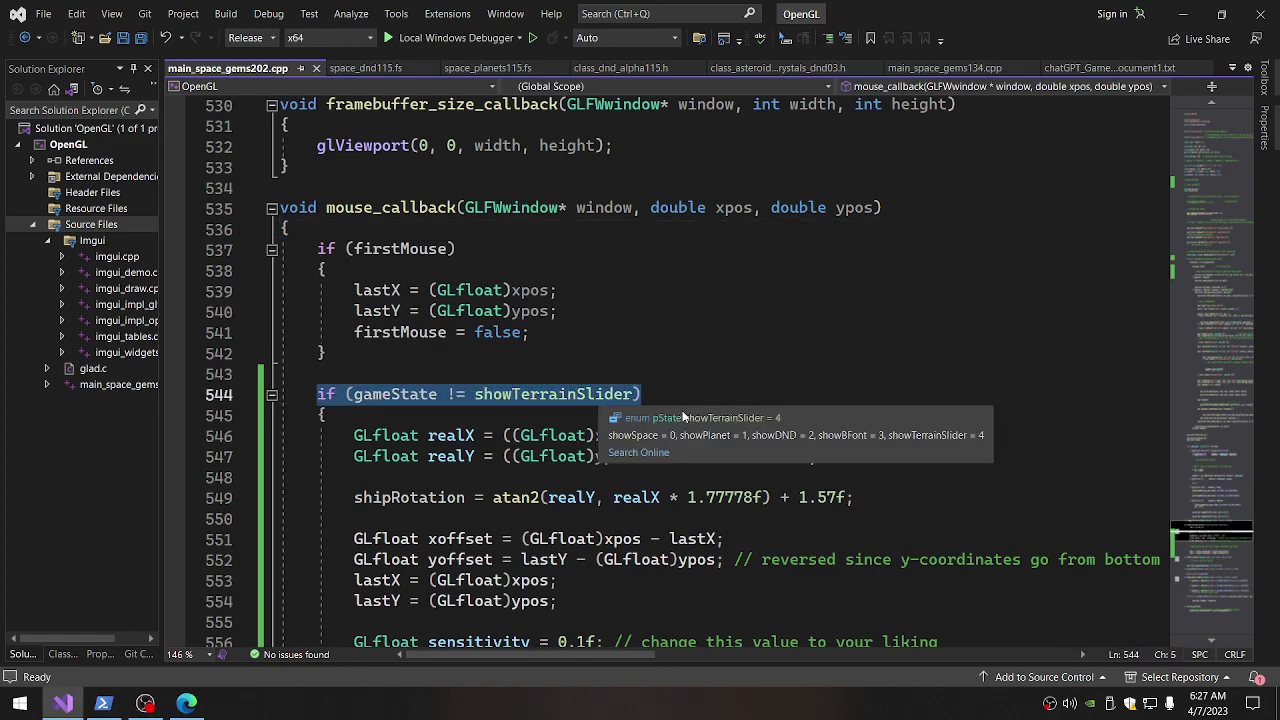
left_click(754, 394)
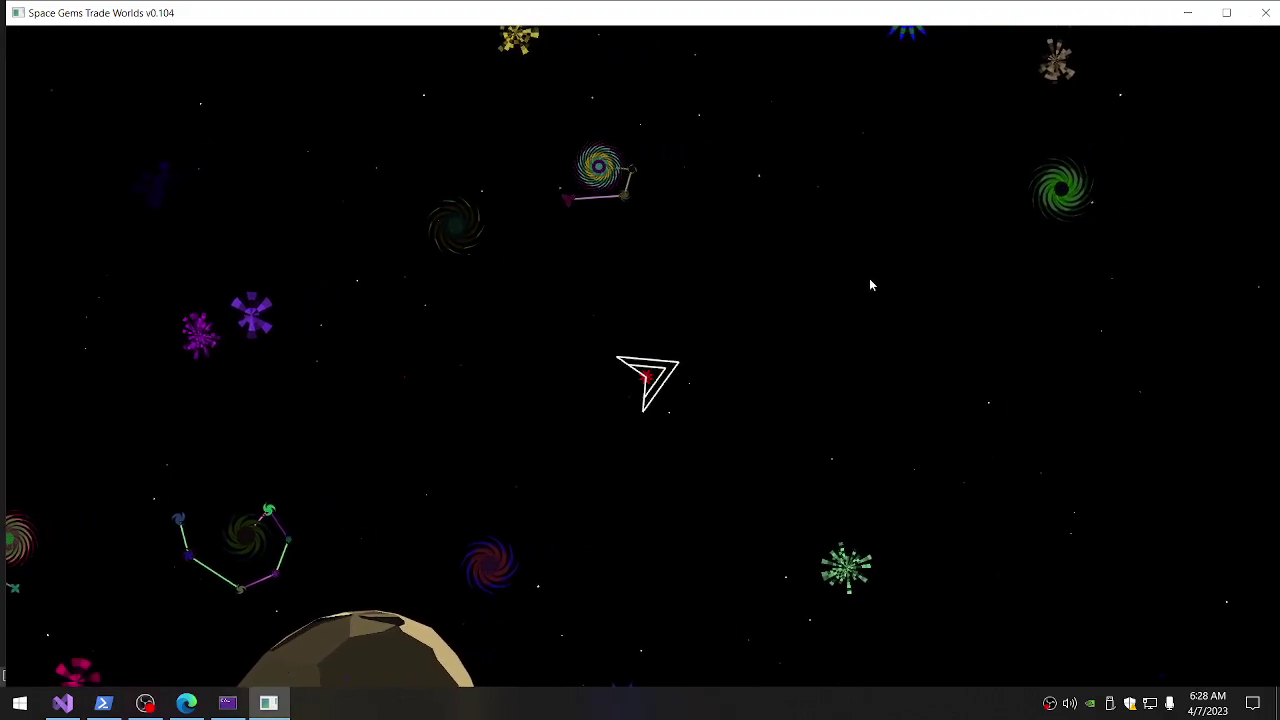
- Switch the game from space to the voxel terrain showing the single blue cube
key("Return")
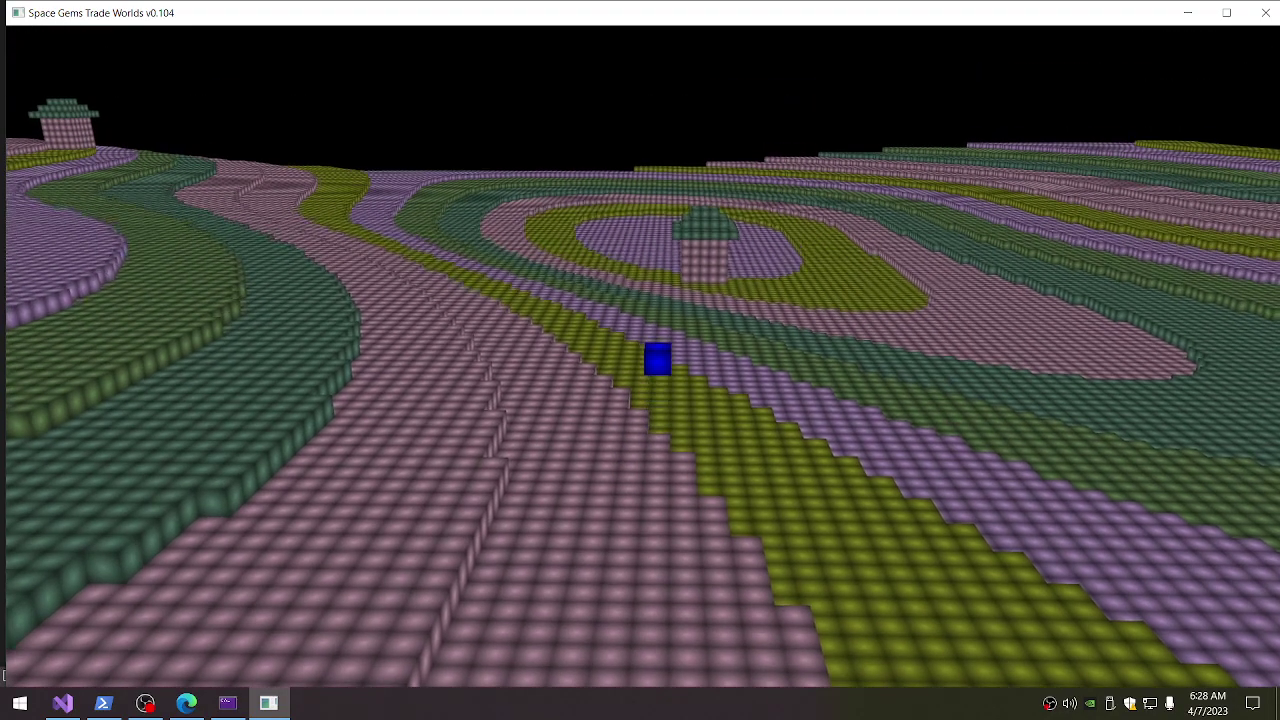
- Draw a large blue wall with Draw X set to 11 and Draw Y to -10
key("Escape")
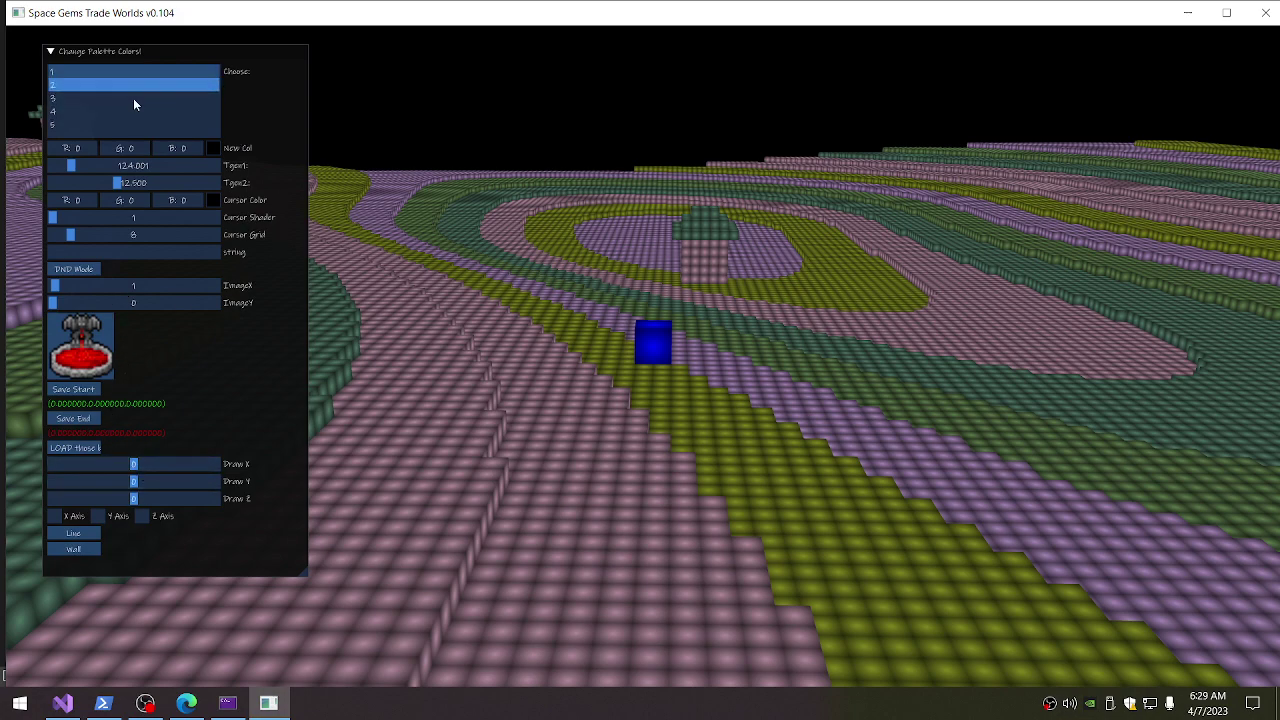
left_click_drag(135, 465, 178, 463)
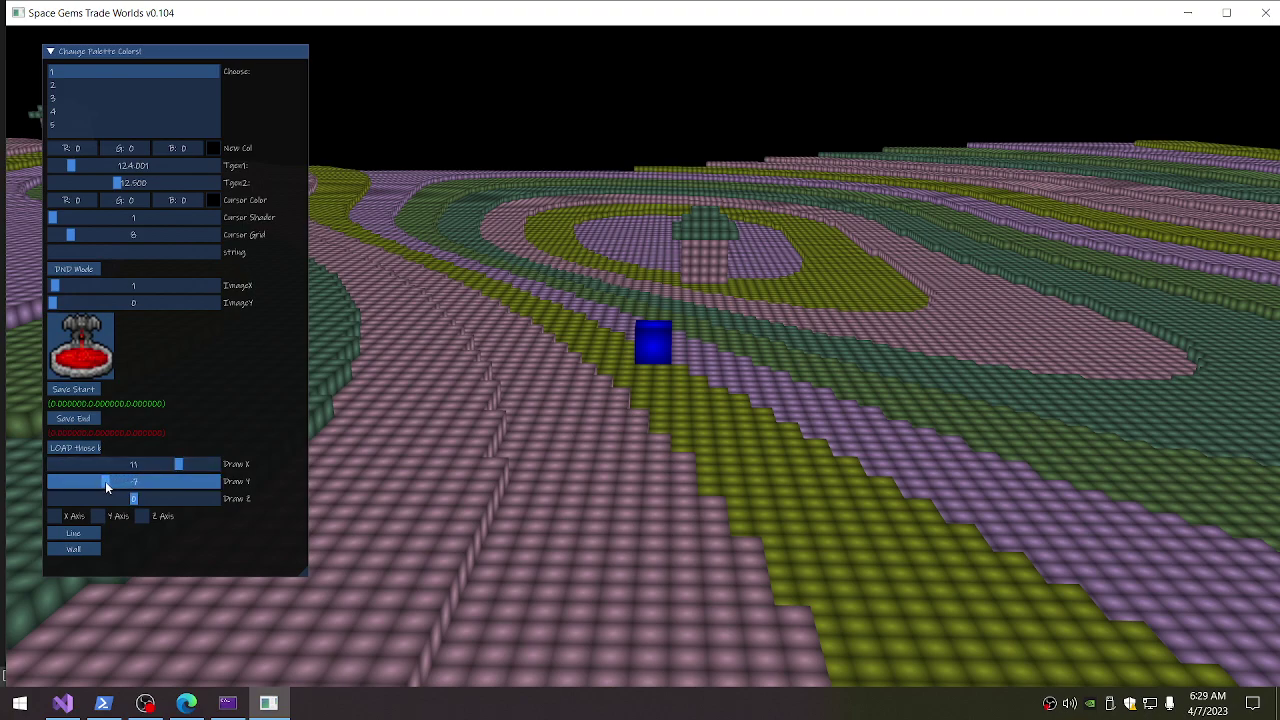
left_click_drag(106, 482, 93, 482)
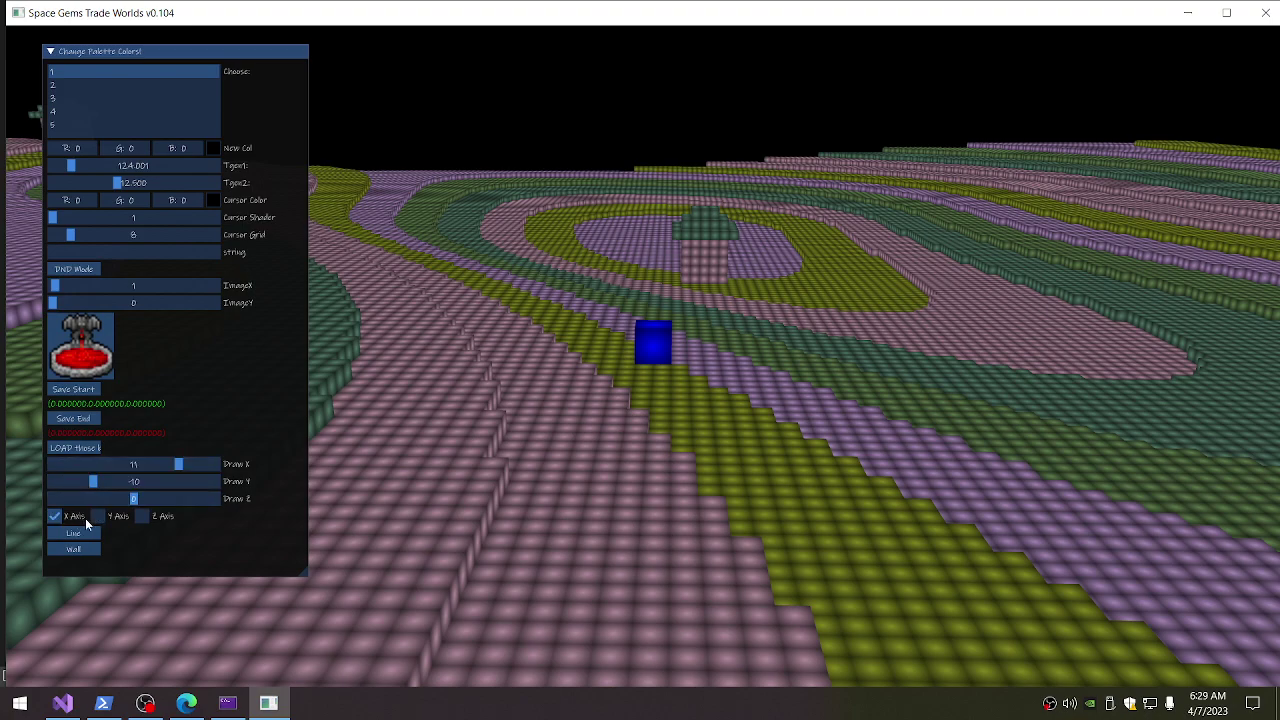
left_click(84, 552)
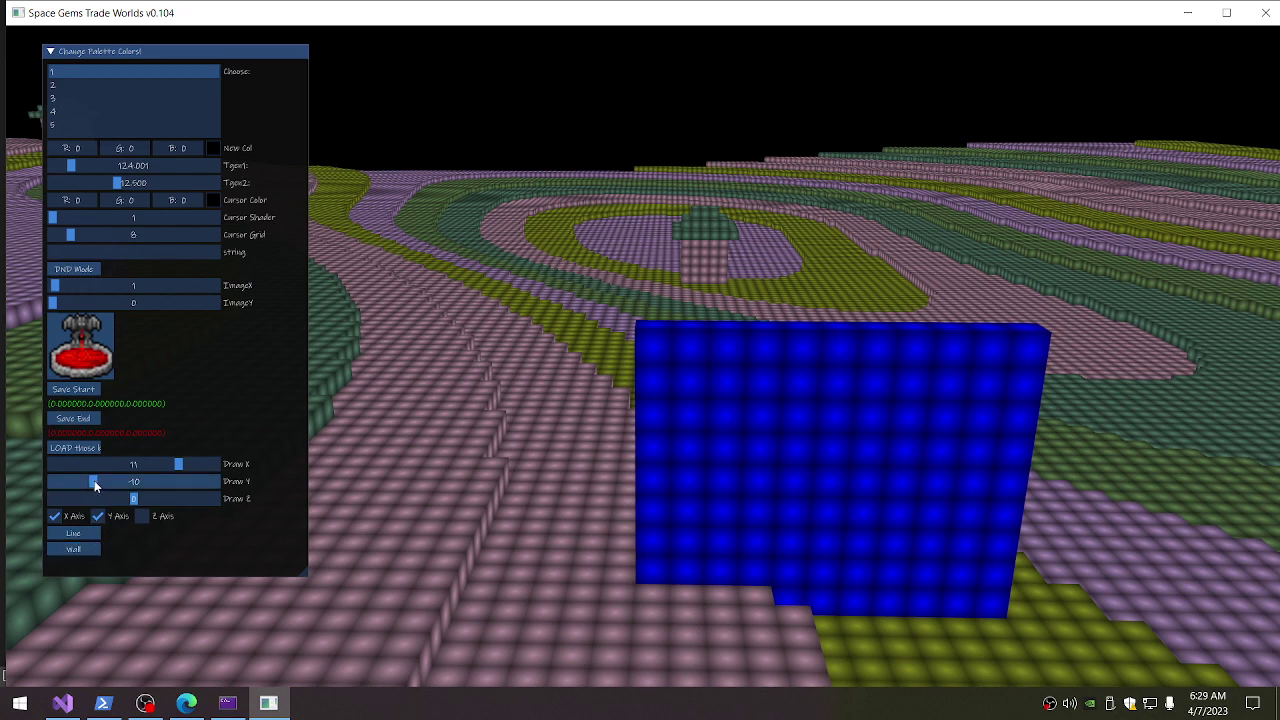
- Set Draw Z to 12, raise Draw Y above -10, and redraw the wall as a flat slab
left_click(139, 499)
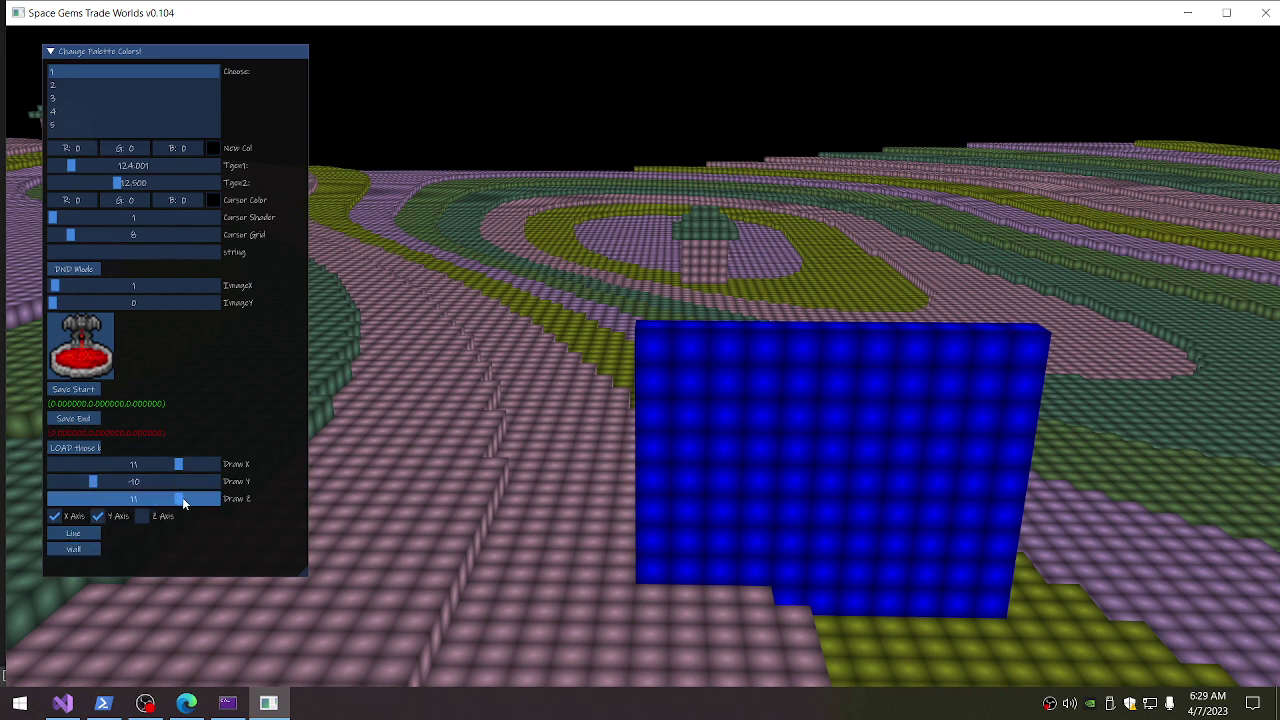
left_click_drag(182, 503, 183, 500)
left_click_drag(96, 482, 137, 482)
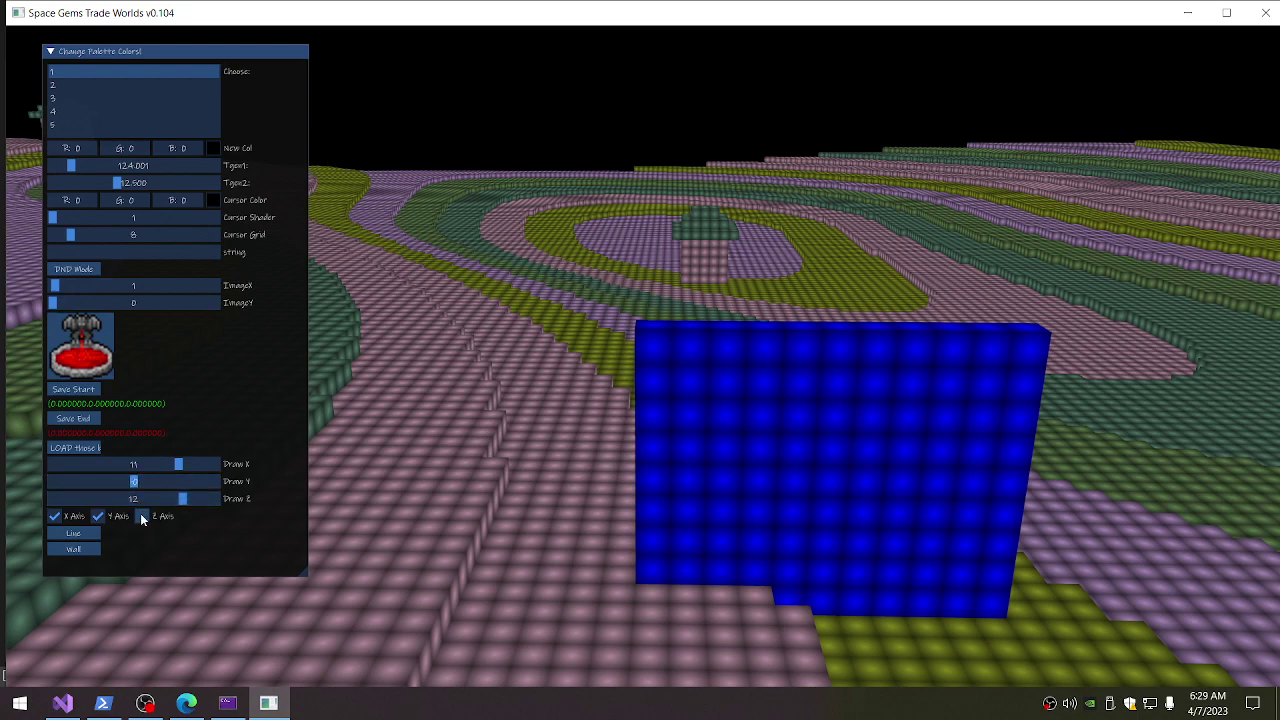
left_click(85, 551)
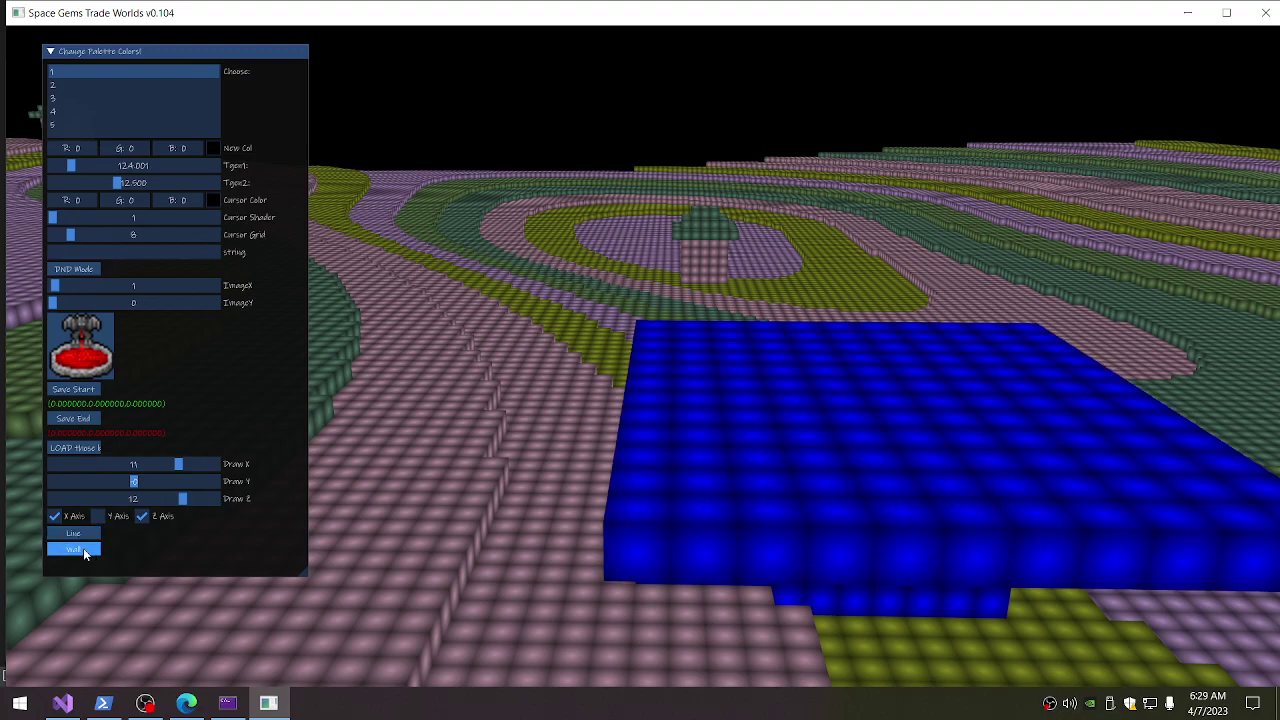
right_click(522, 363)
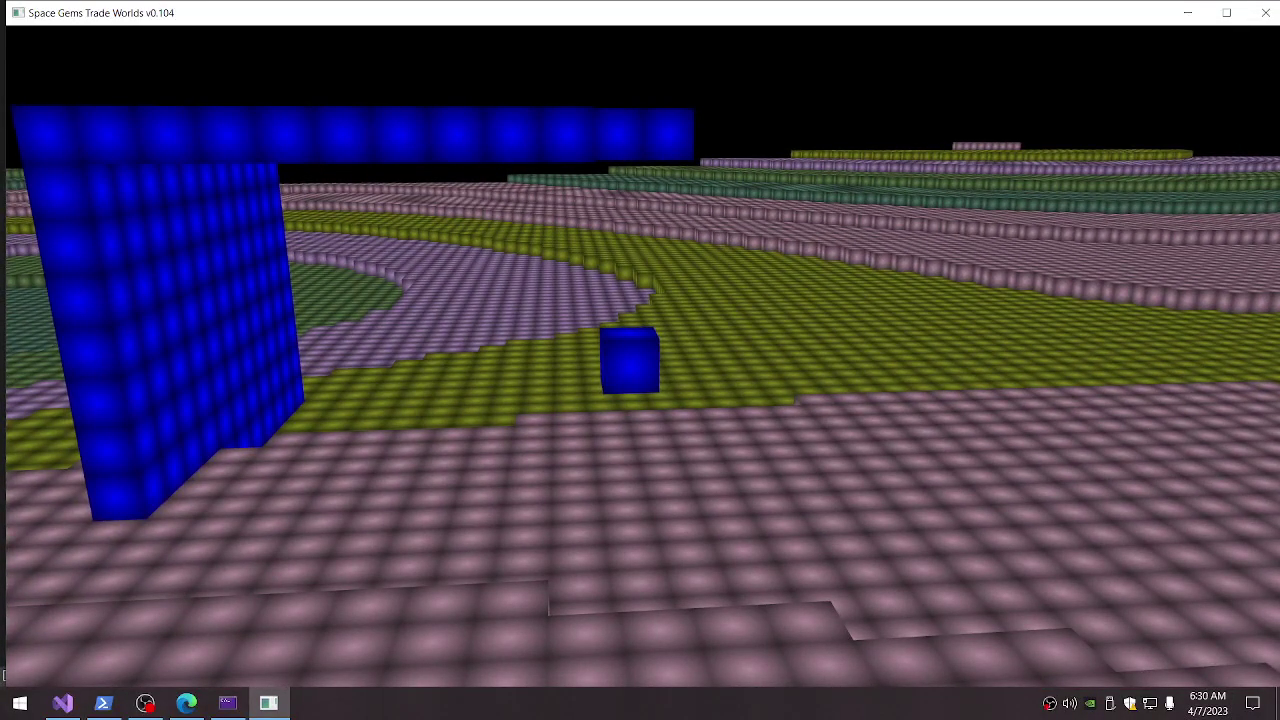
- Choose palette entry 2 in the palette colours panel, then resume flying
key("Tab")
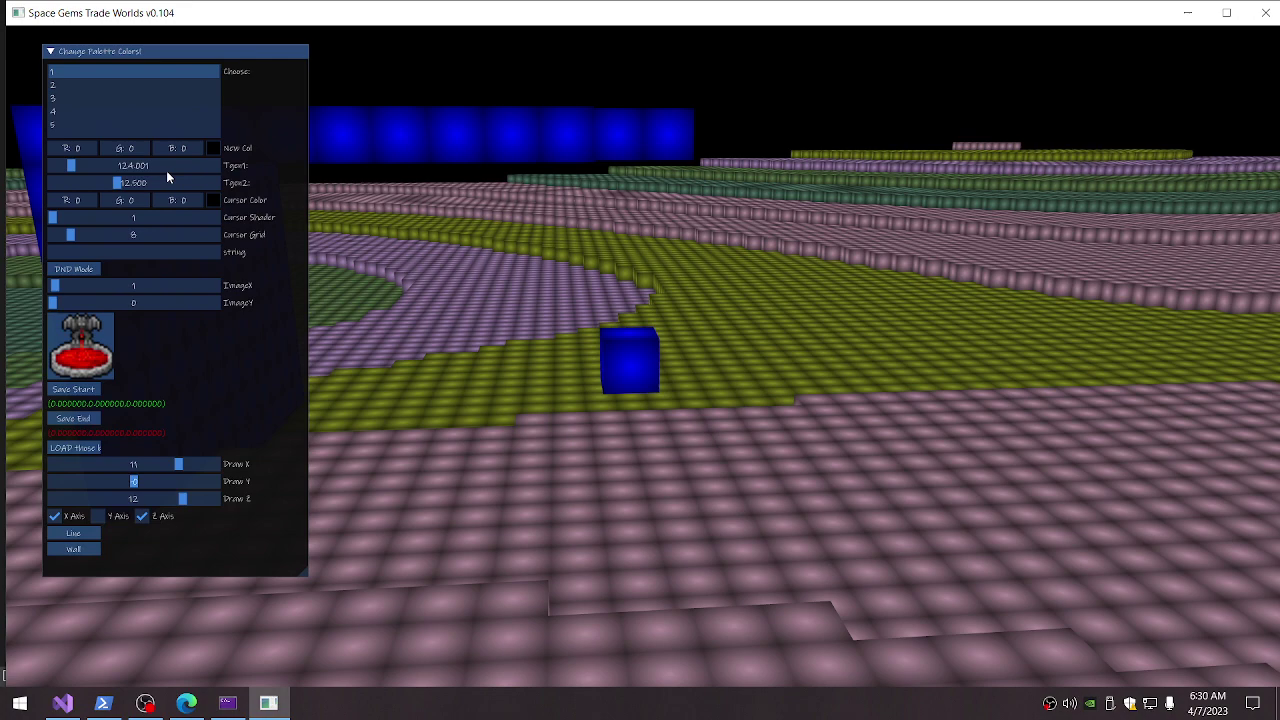
left_click(55, 86)
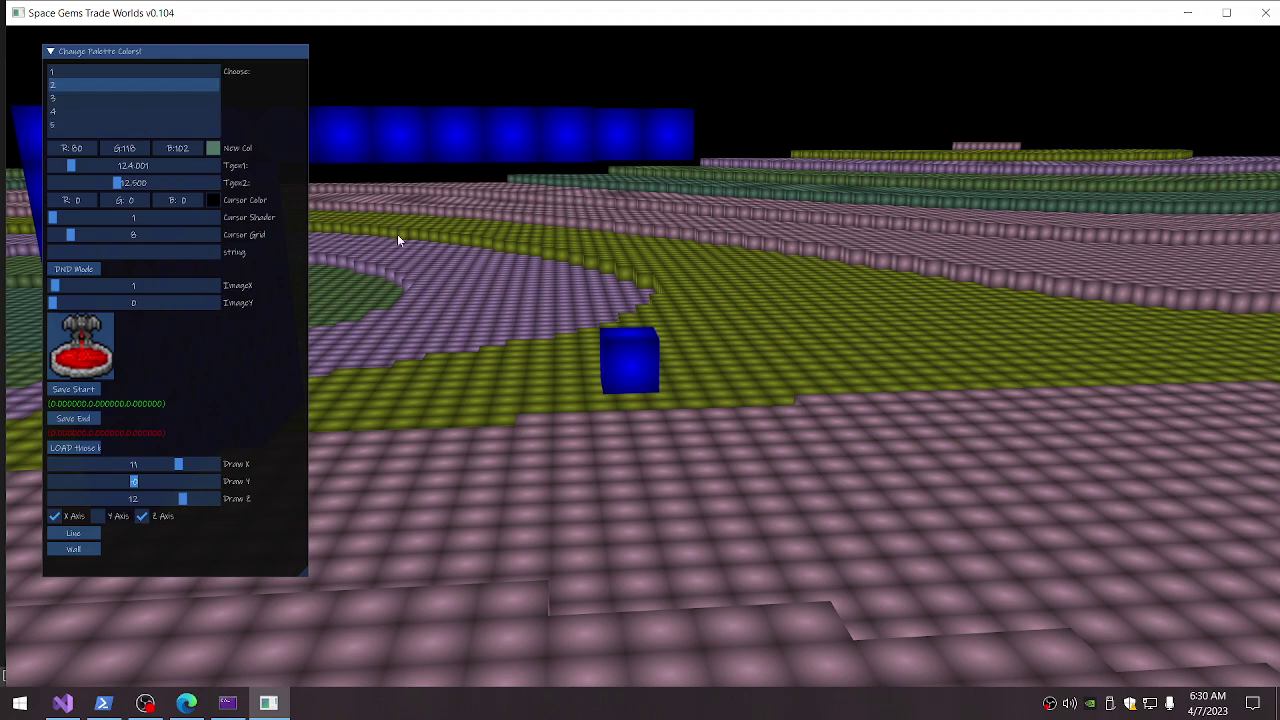
key("Tab")
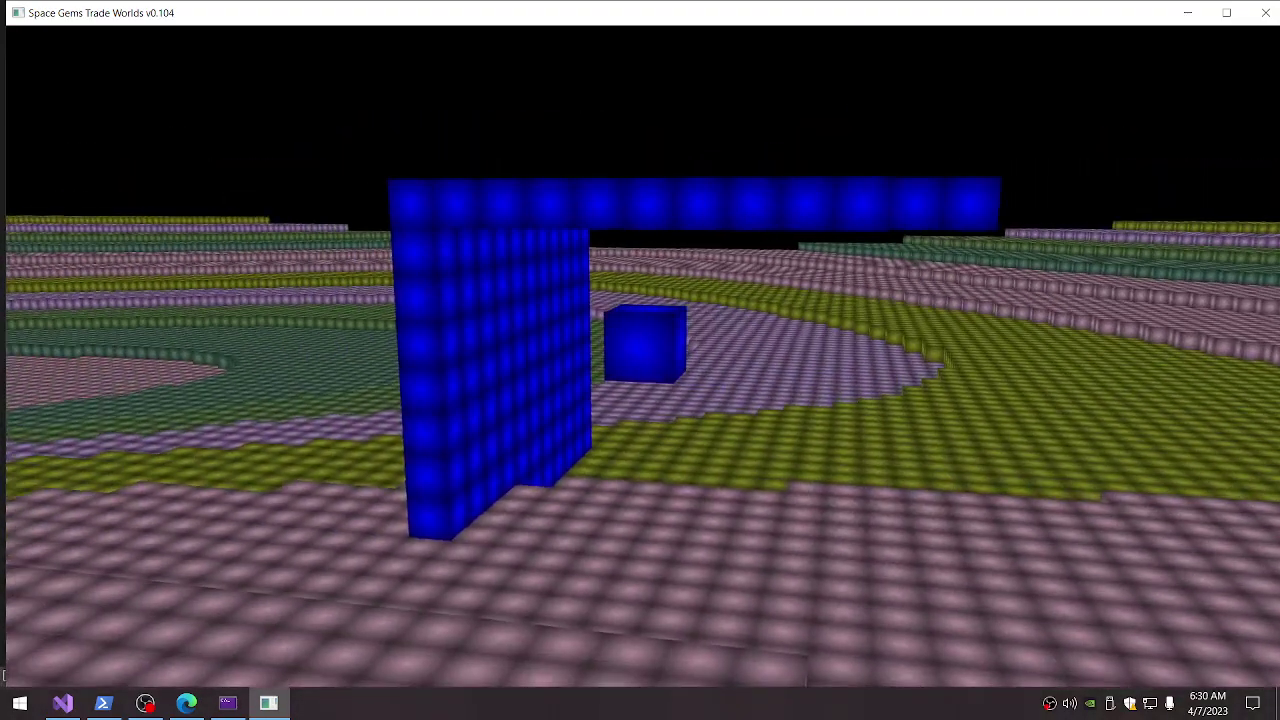
- Bring the panel back and view palette colour 2's new colour picker (R80 G118 B102)
key("Escape")
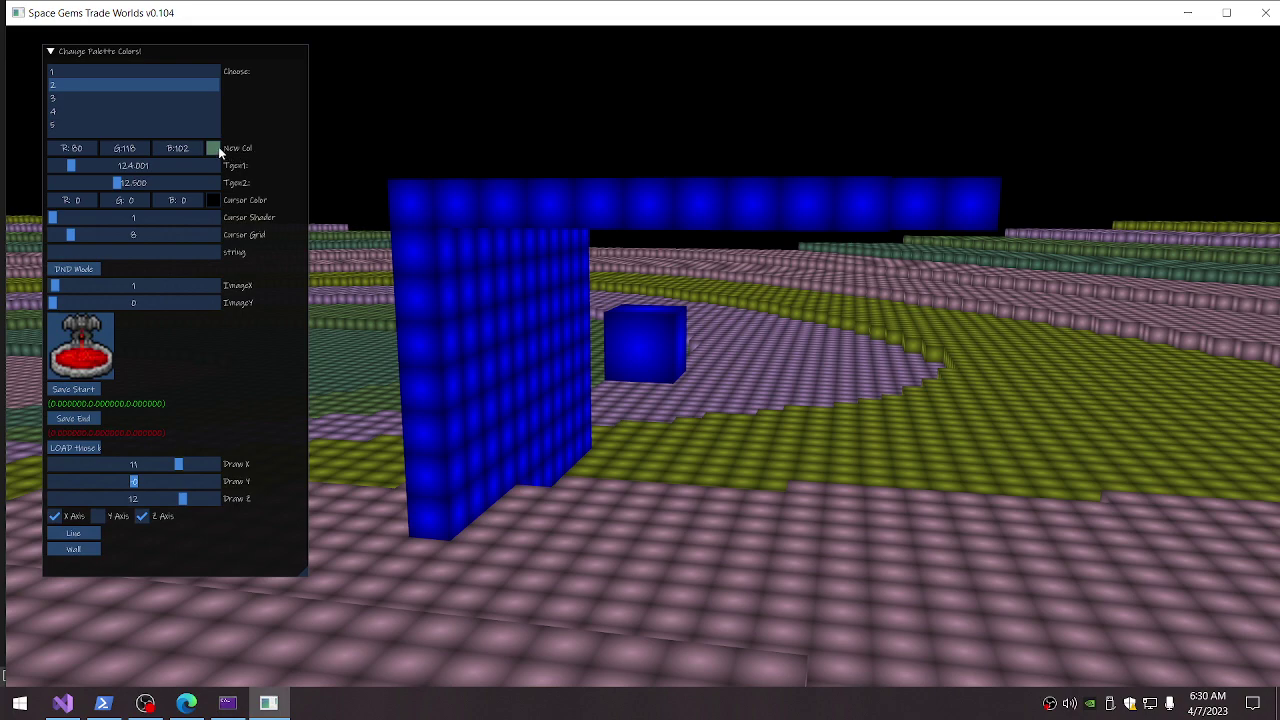
mouse_move(218, 150)
mouse_move(213, 204)
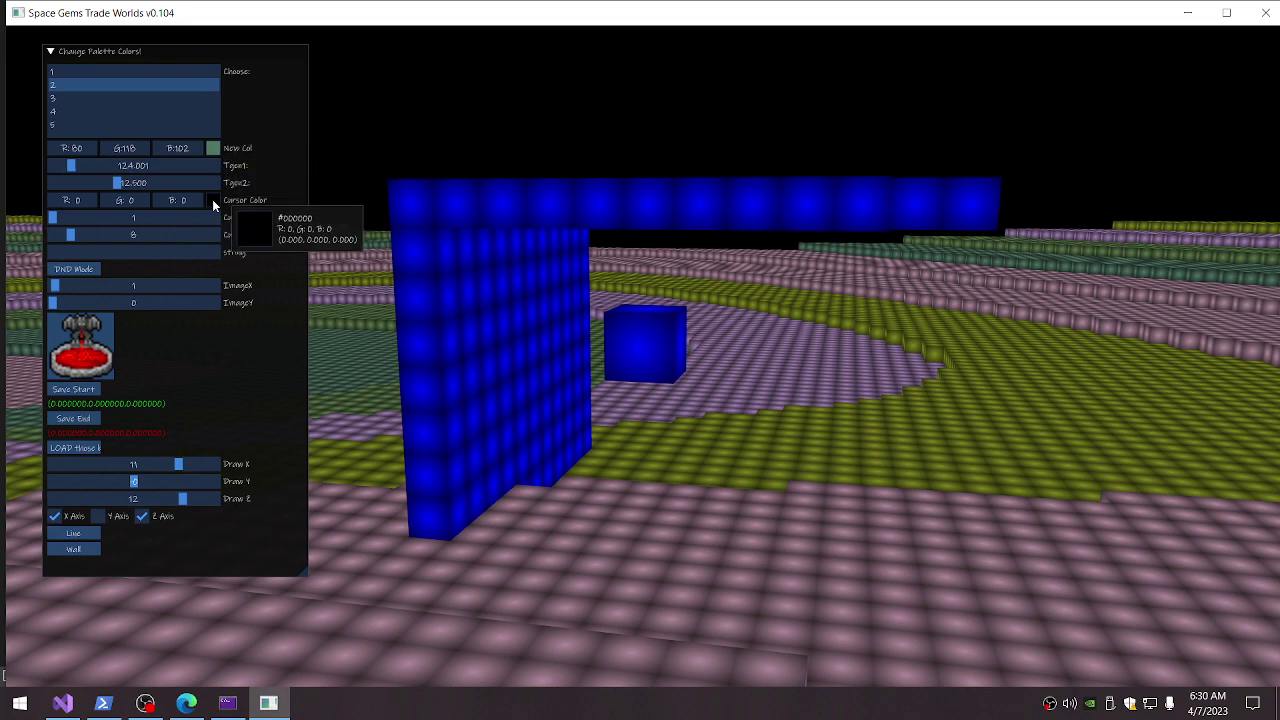
left_click(213, 149)
left_click(213, 149)
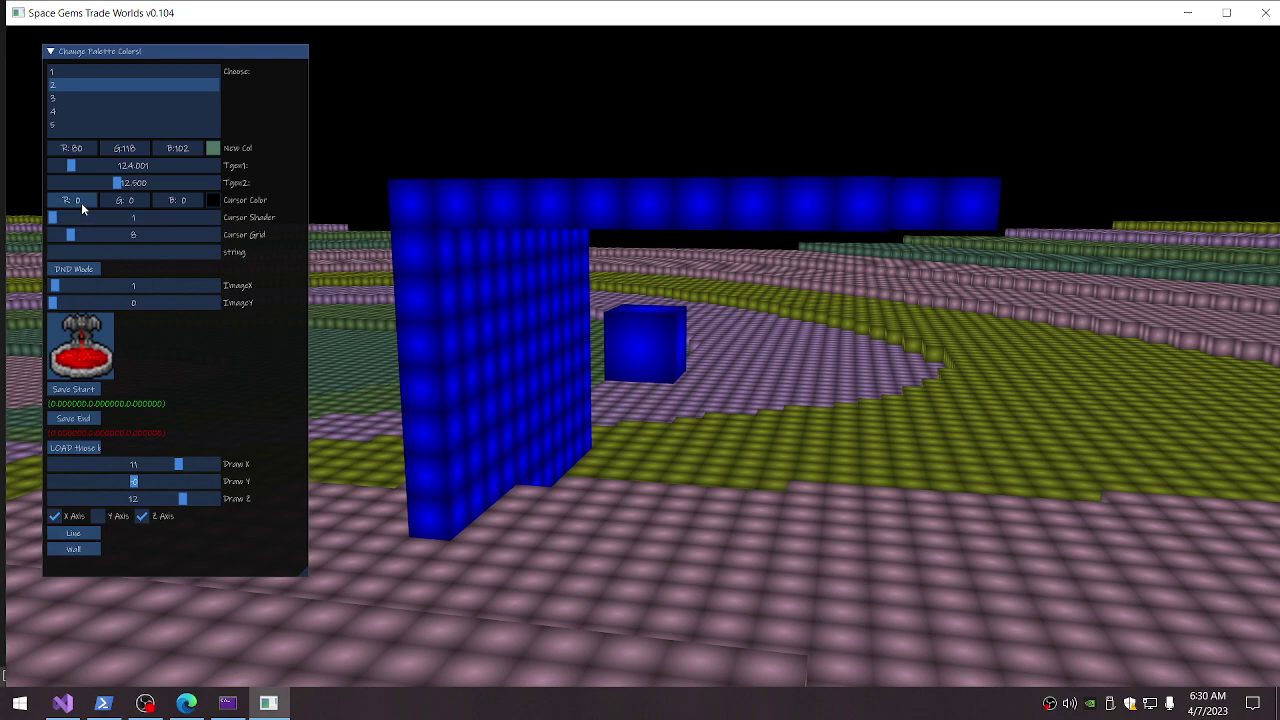
- Shift the cursor colour's hue to green and check the new palette colour picker
left_click(212, 201)
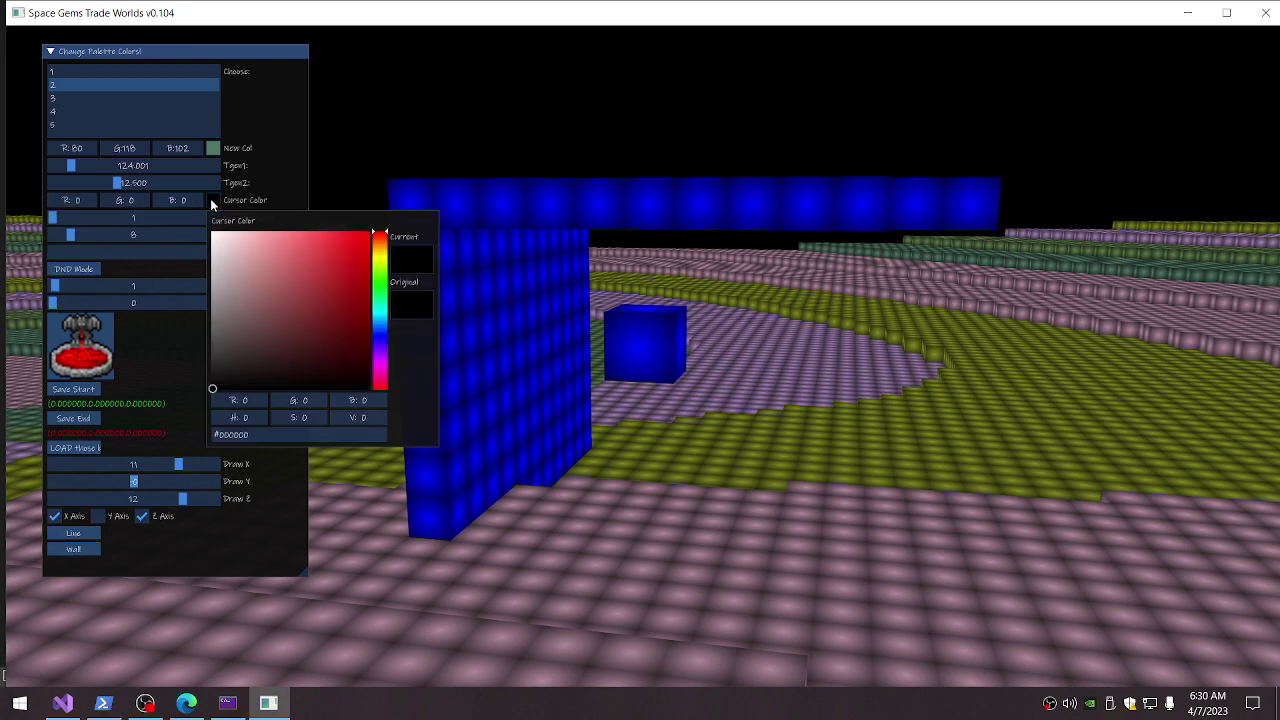
left_click(380, 276)
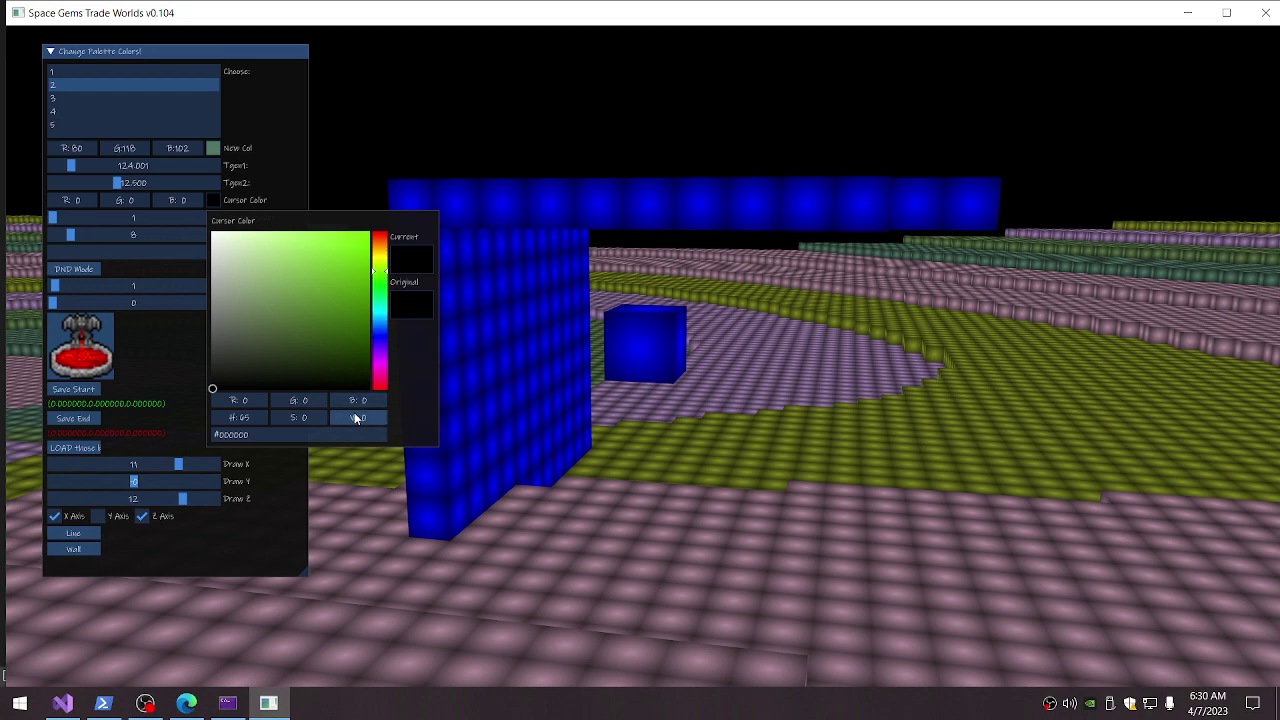
left_click(293, 200)
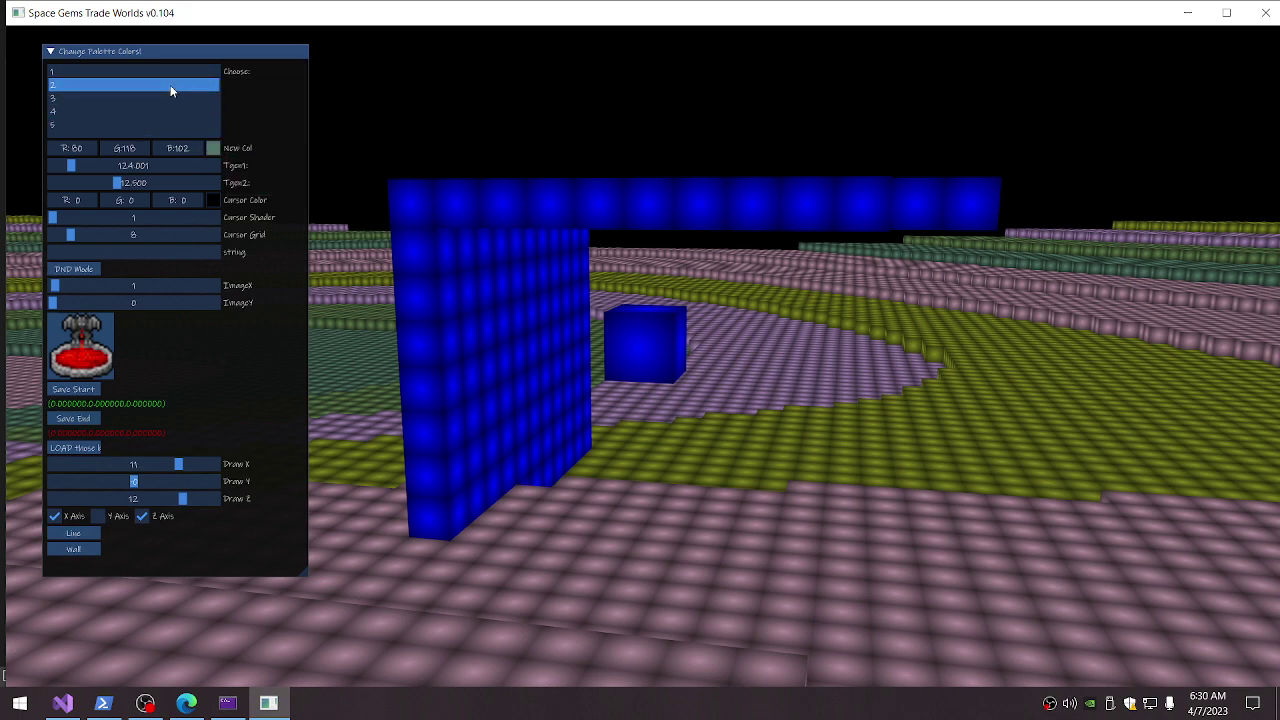
left_click(214, 149)
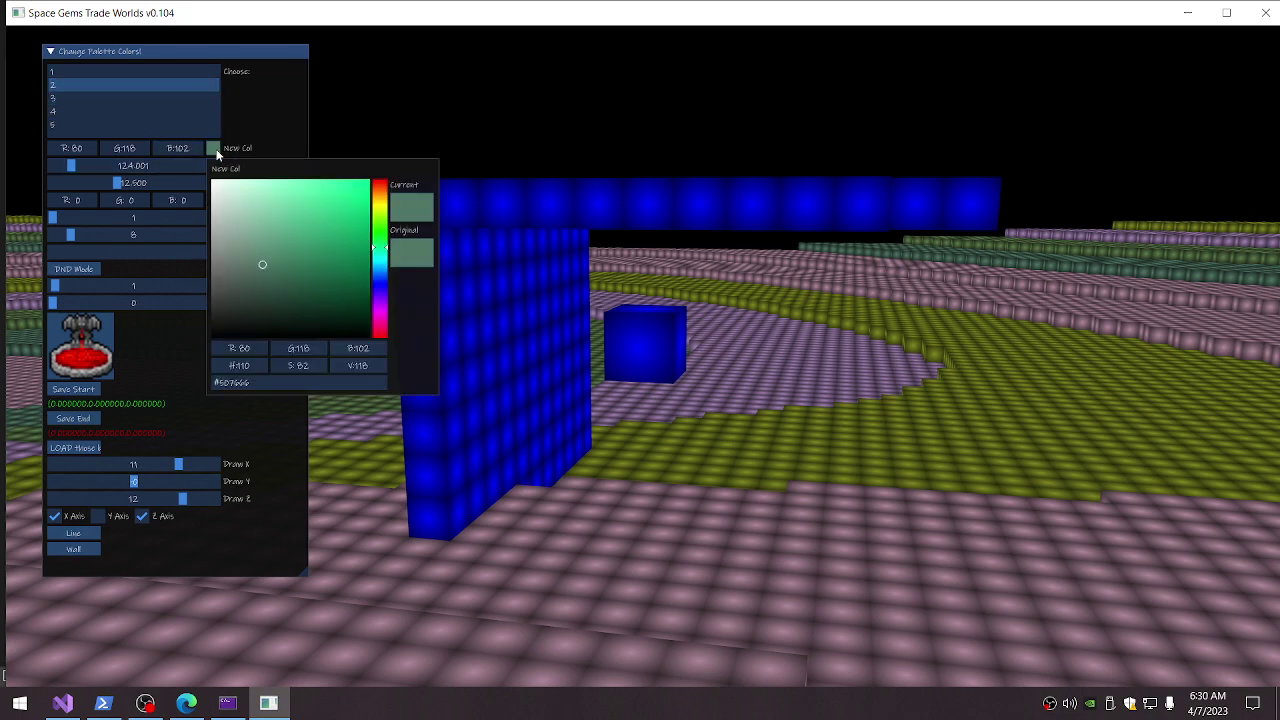
left_click(264, 132)
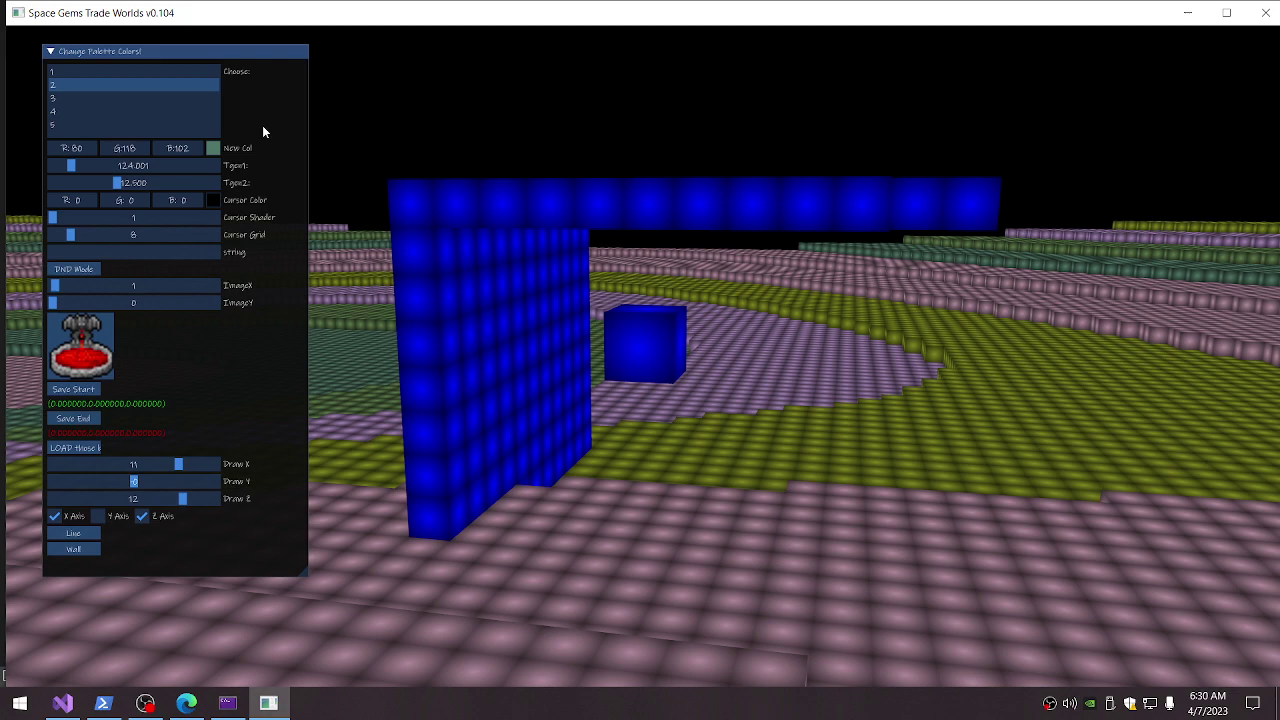
- Tweak the cursor colour hue from 65 to 56, then choose palette entries 3 and 5
left_click(214, 202)
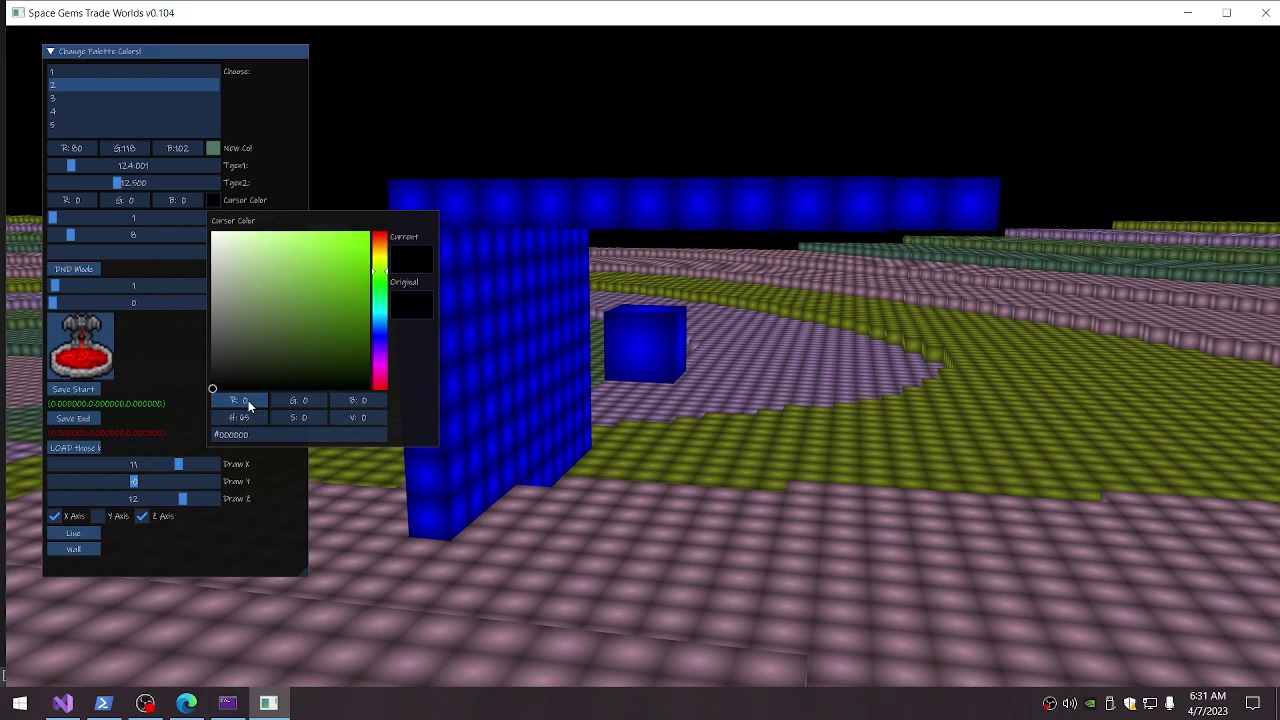
left_click_drag(211, 385, 221, 387)
mouse_move(386, 272)
left_mouse_down()
mouse_move(388, 288)
mouse_move(386, 264)
left_mouse_up()
left_click(326, 169)
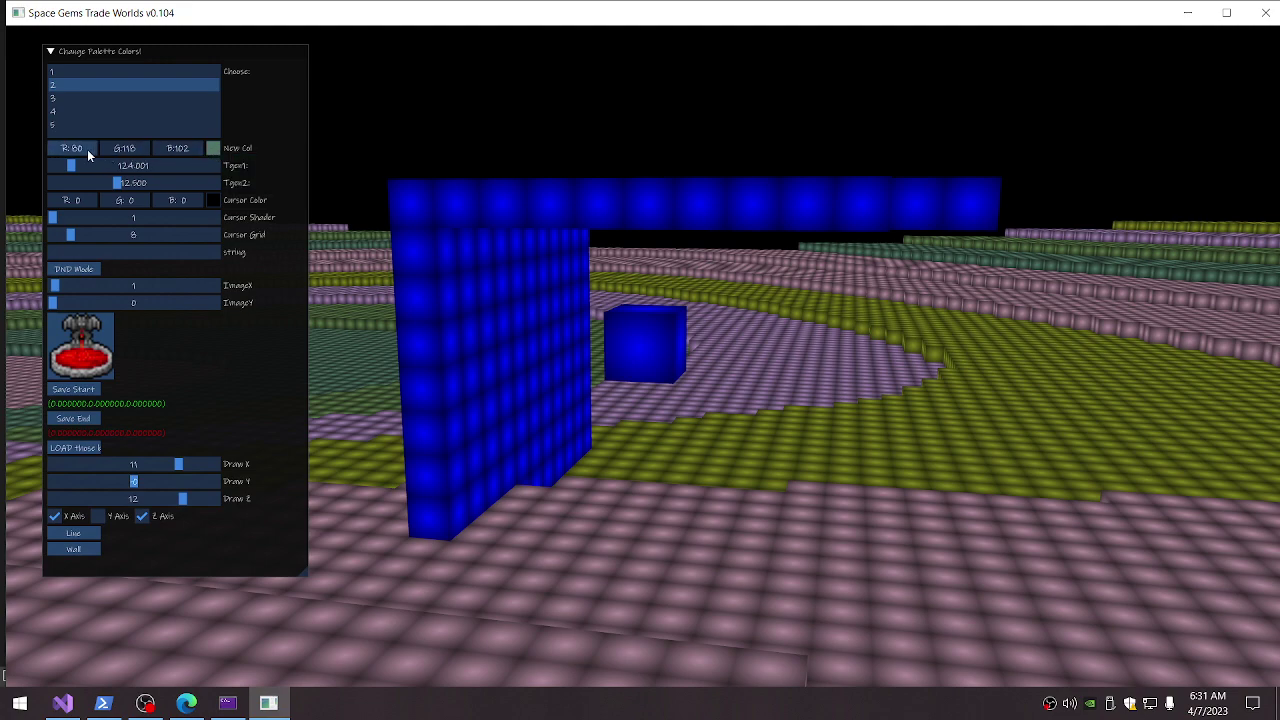
left_click(56, 95)
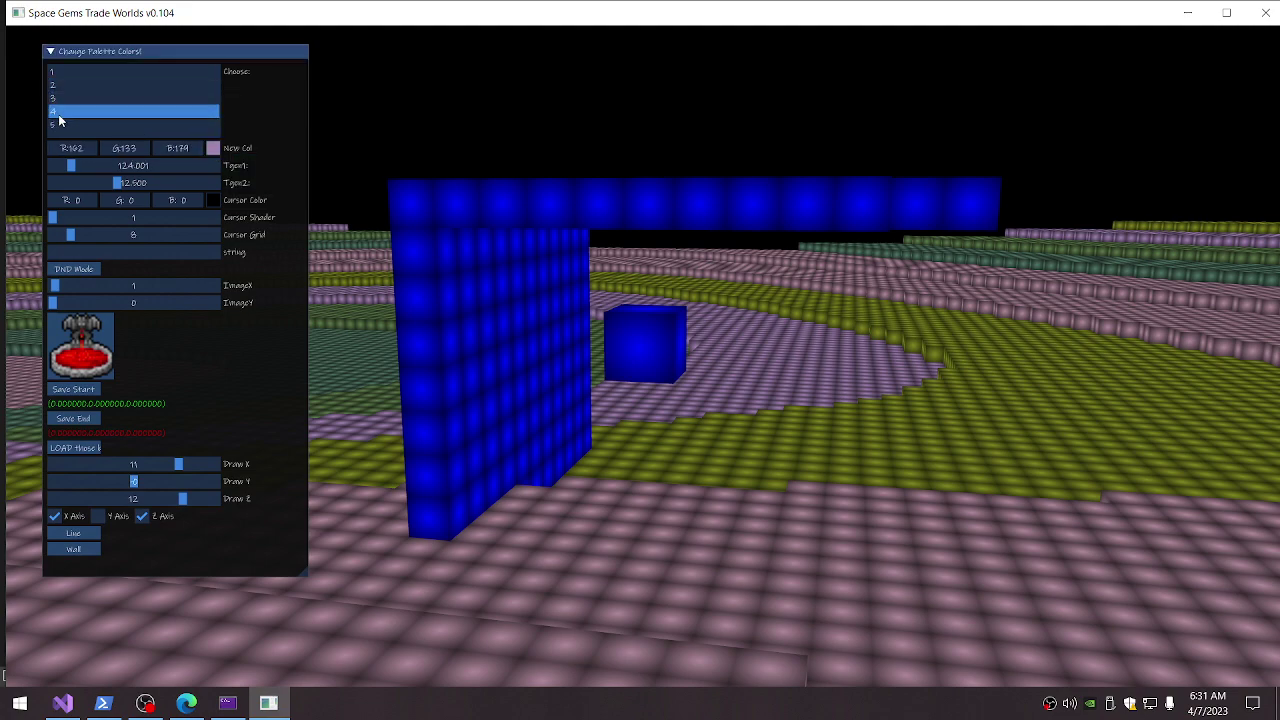
left_click(66, 126)
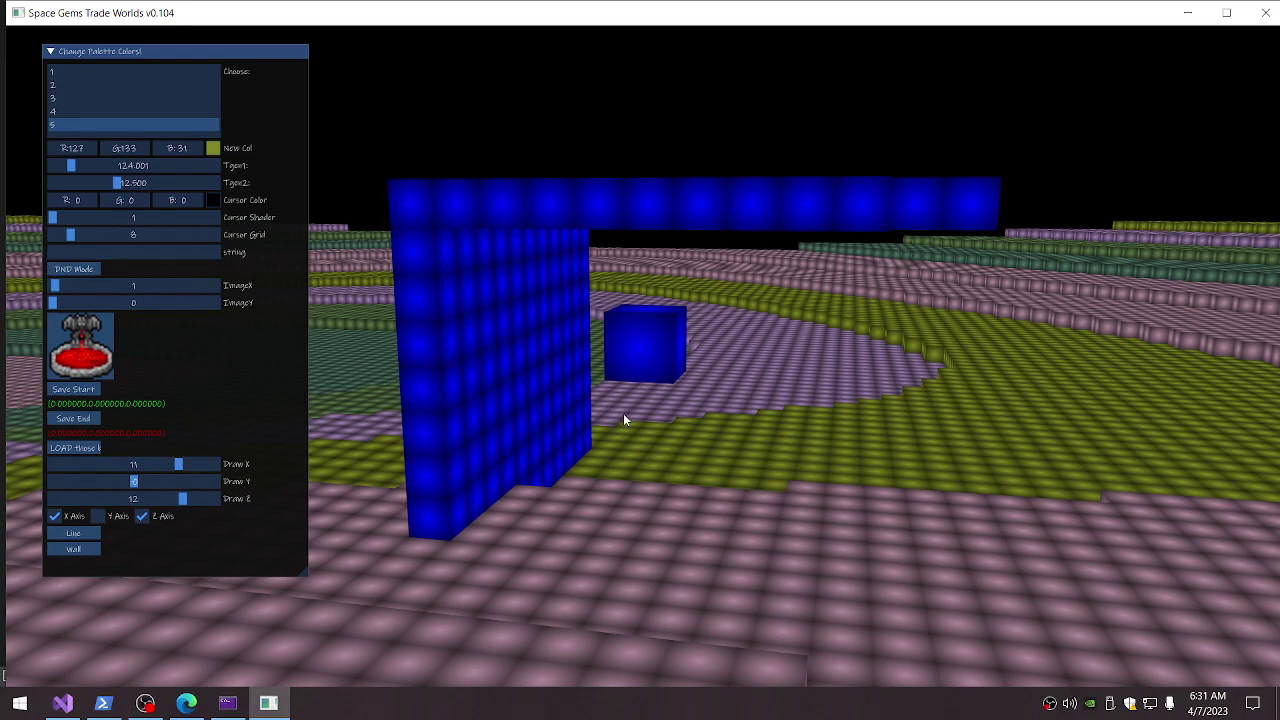
- Hide the panel and fly across the terrain toward the blue wall
key("Tab")
key("w")
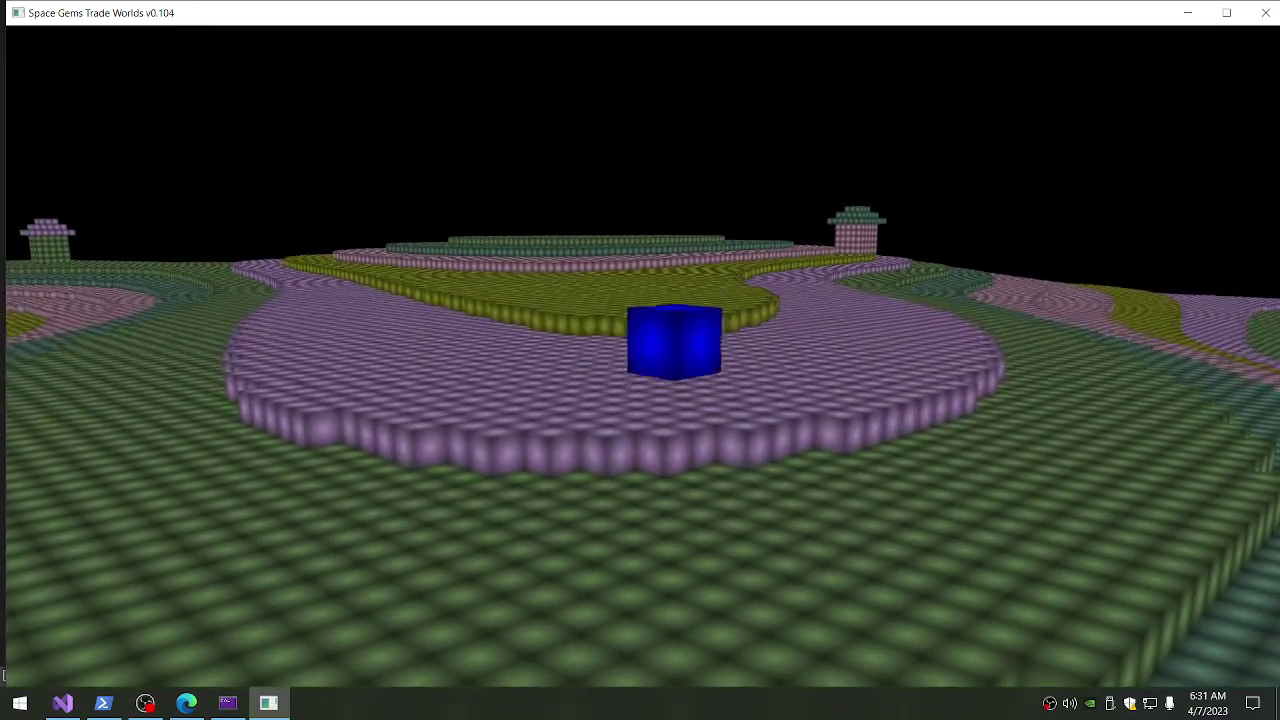
key("d")
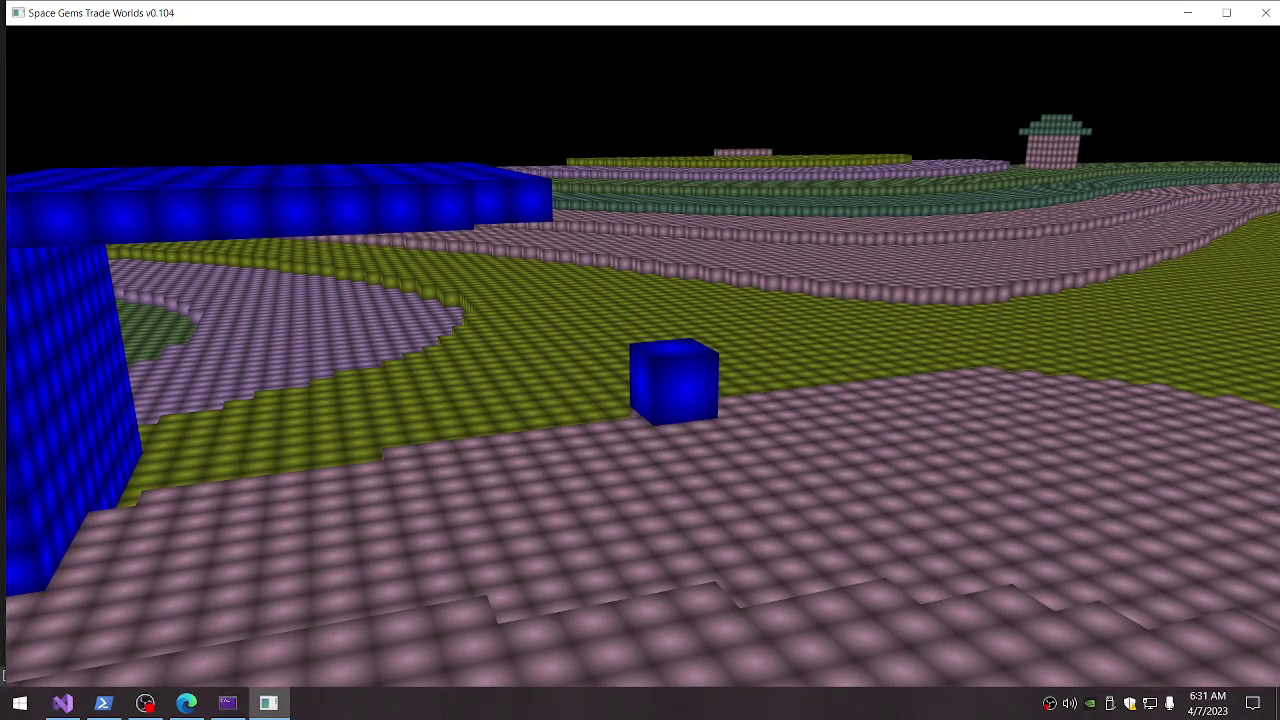
- Exit to the space map and steer the ship to the upper left, then upward
key("Tab")
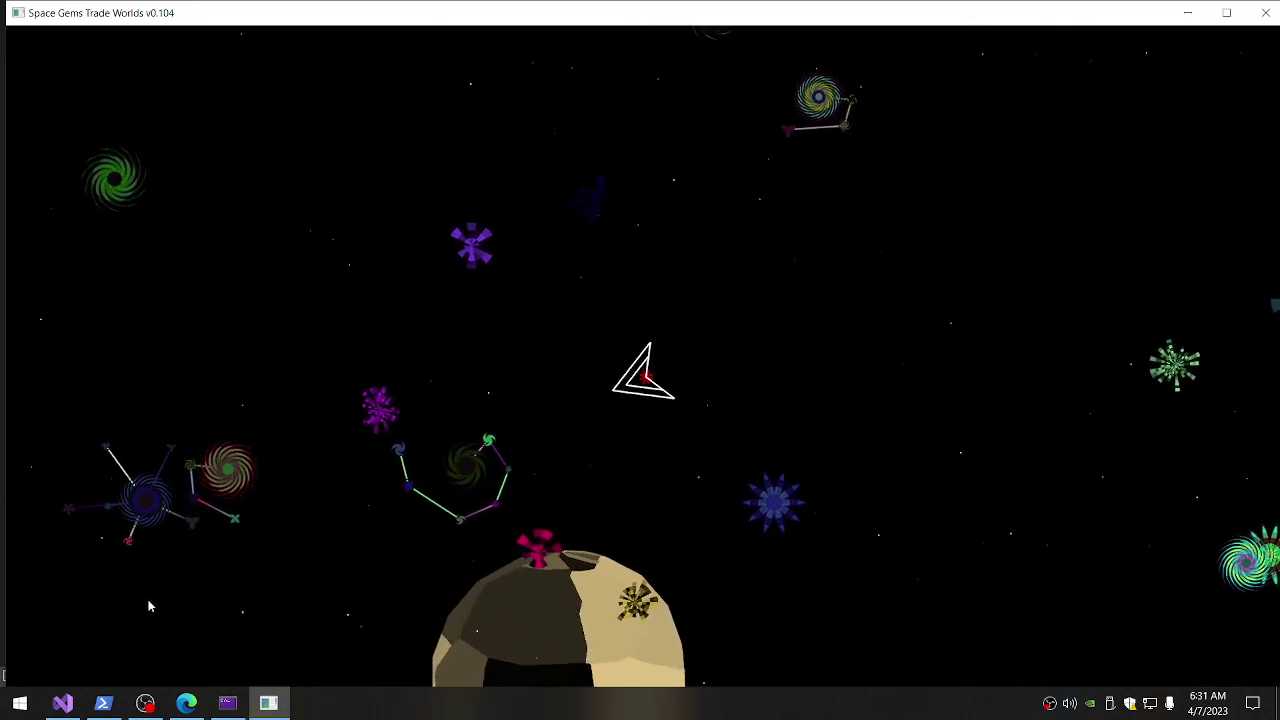
key("a")
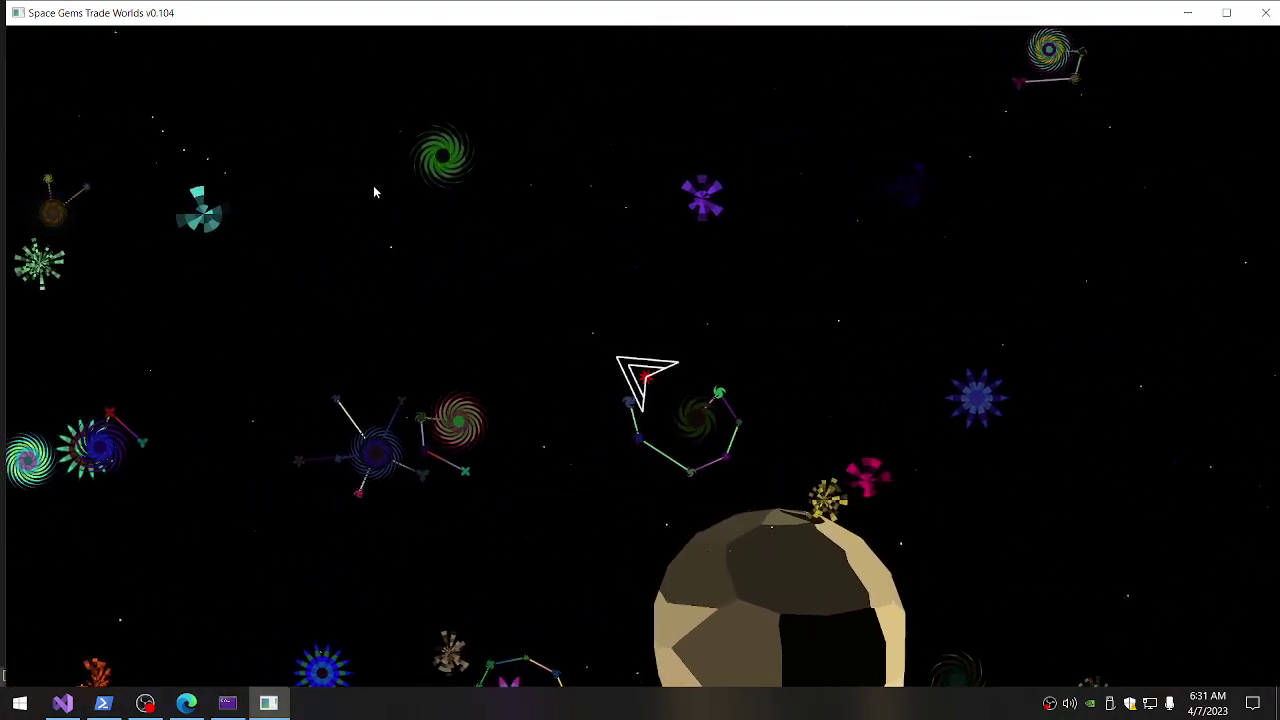
key("d")
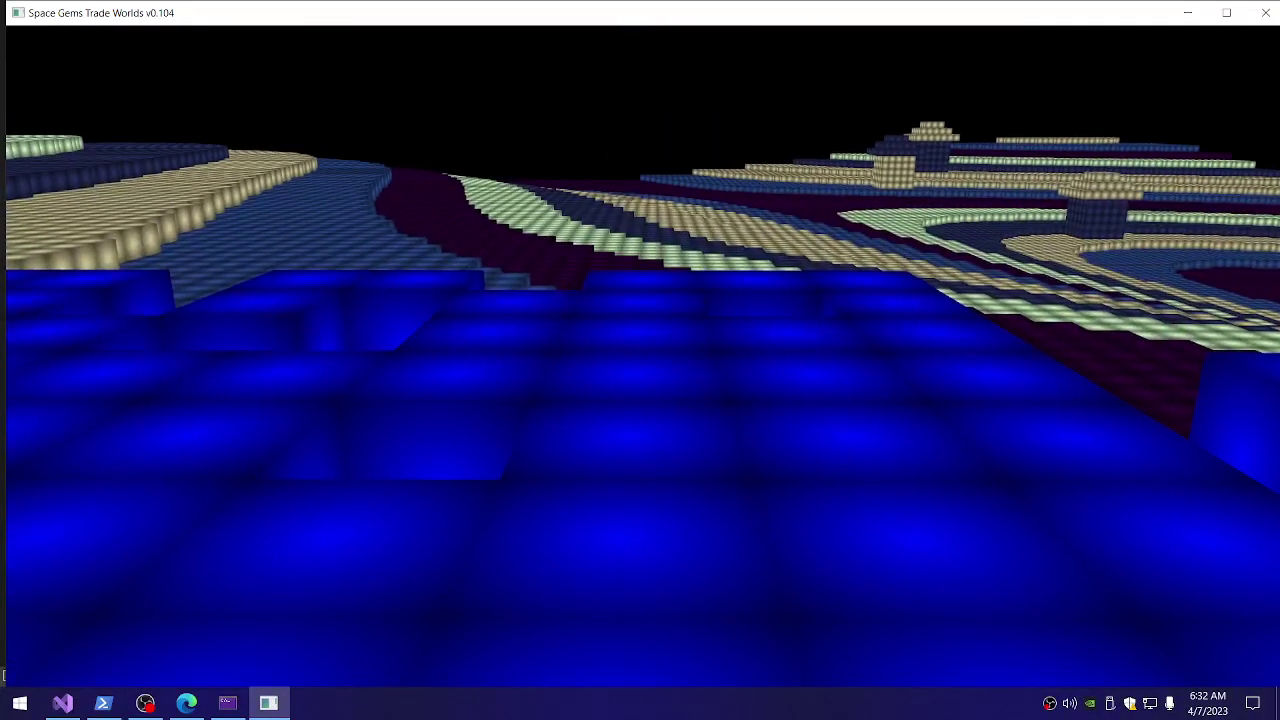
- Quit the game, dismiss the leftover debug console, and close the build output pane
key("Escape")
key("Return")
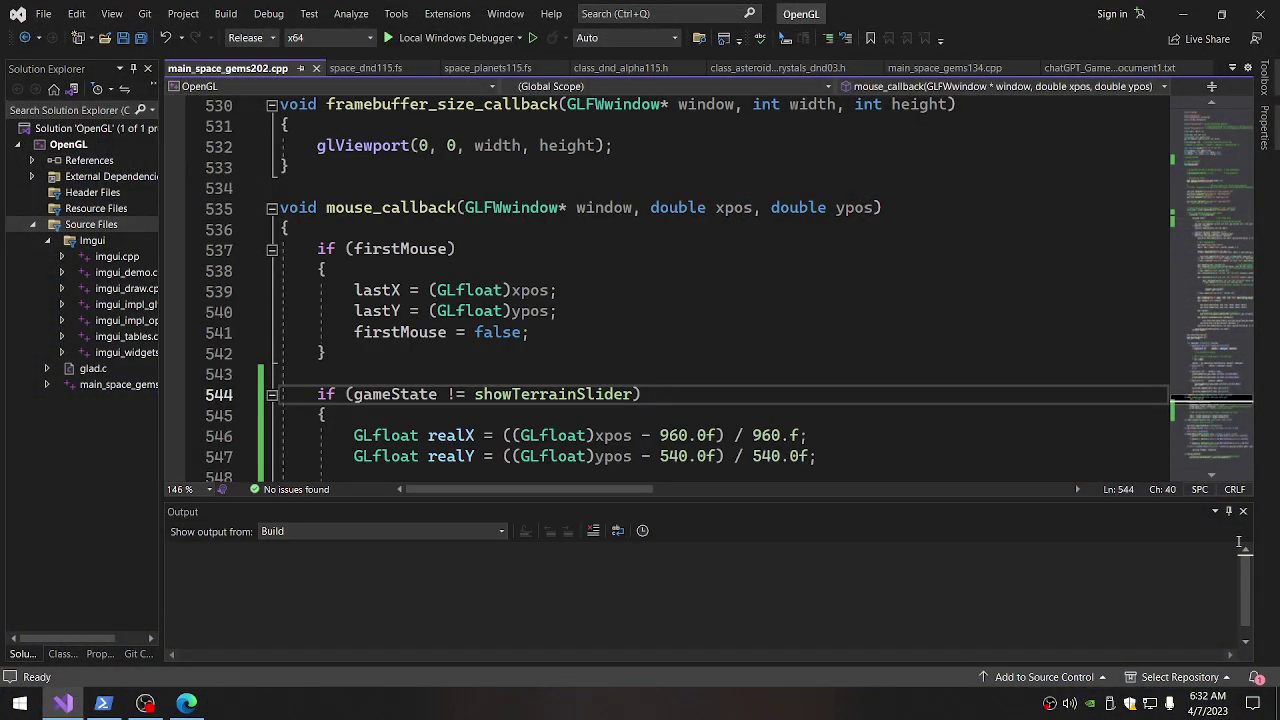
left_click(1243, 514)
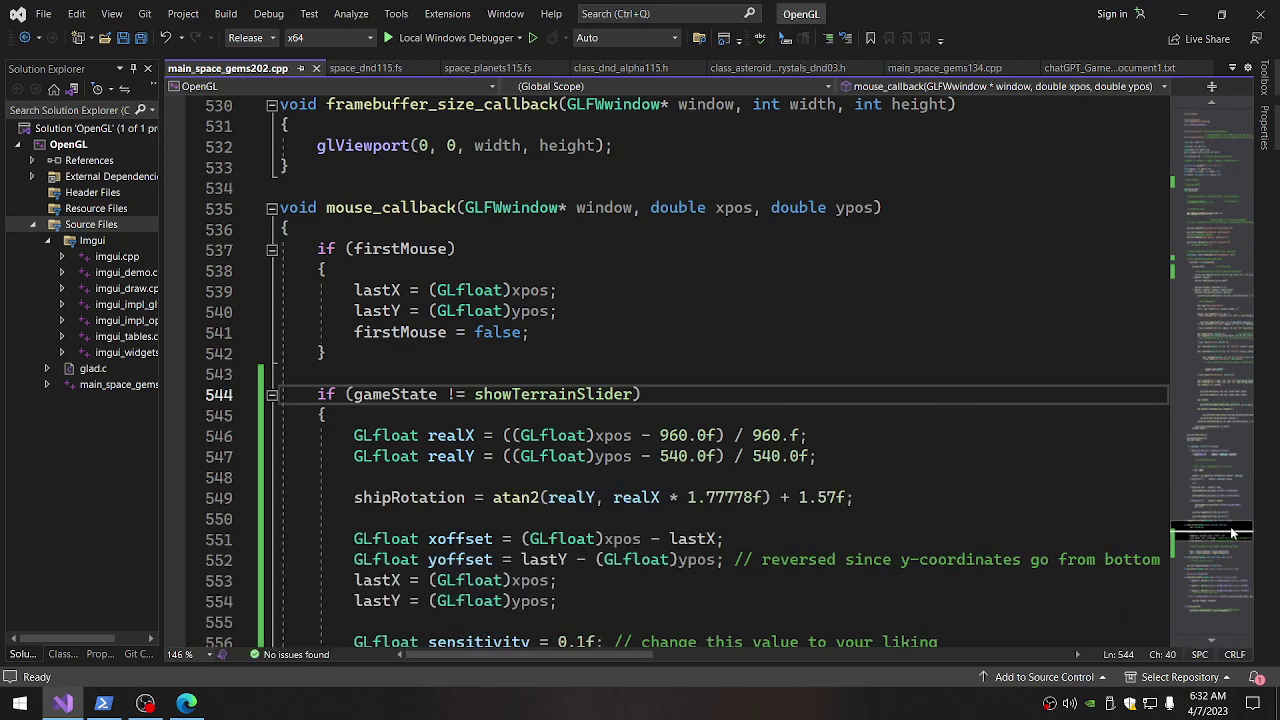
- Select the three imgui include lines at the top of main_space_gems202.cpp, then switch to OBS
left_click(1240, 372)
left_click(1212, 112)
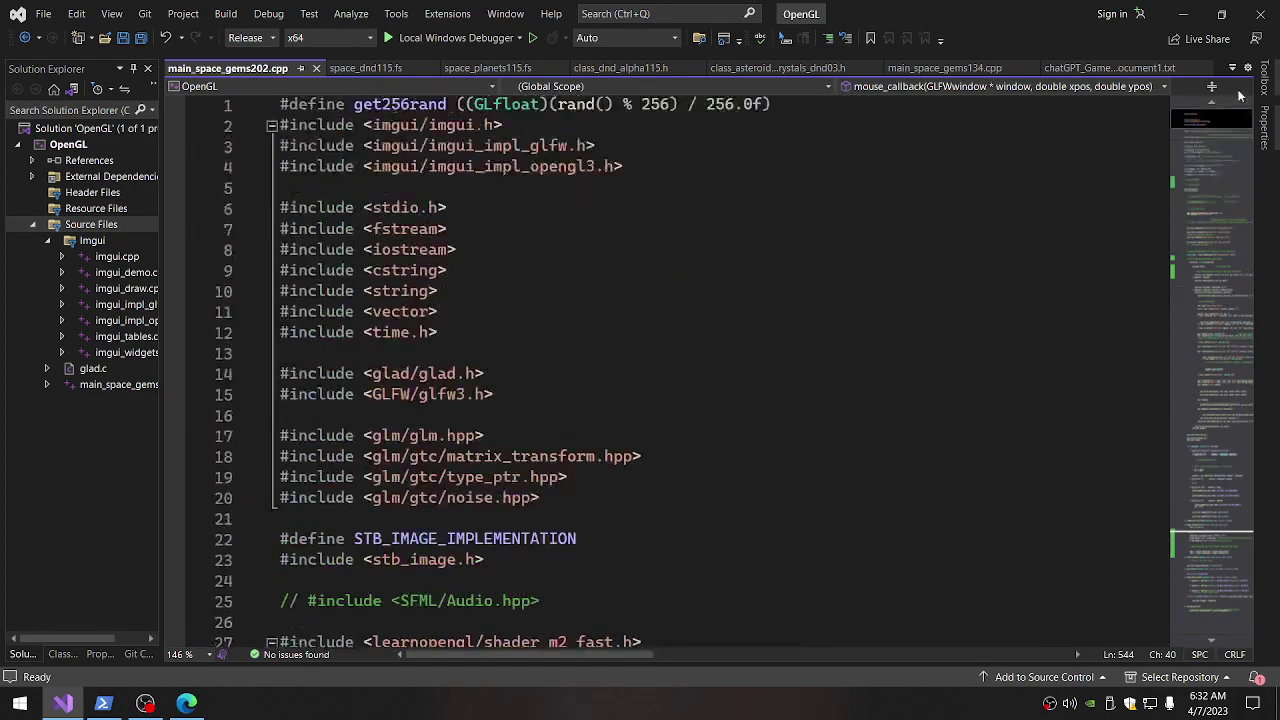
left_click(452, 190)
left_click_drag(620, 190, 281, 125)
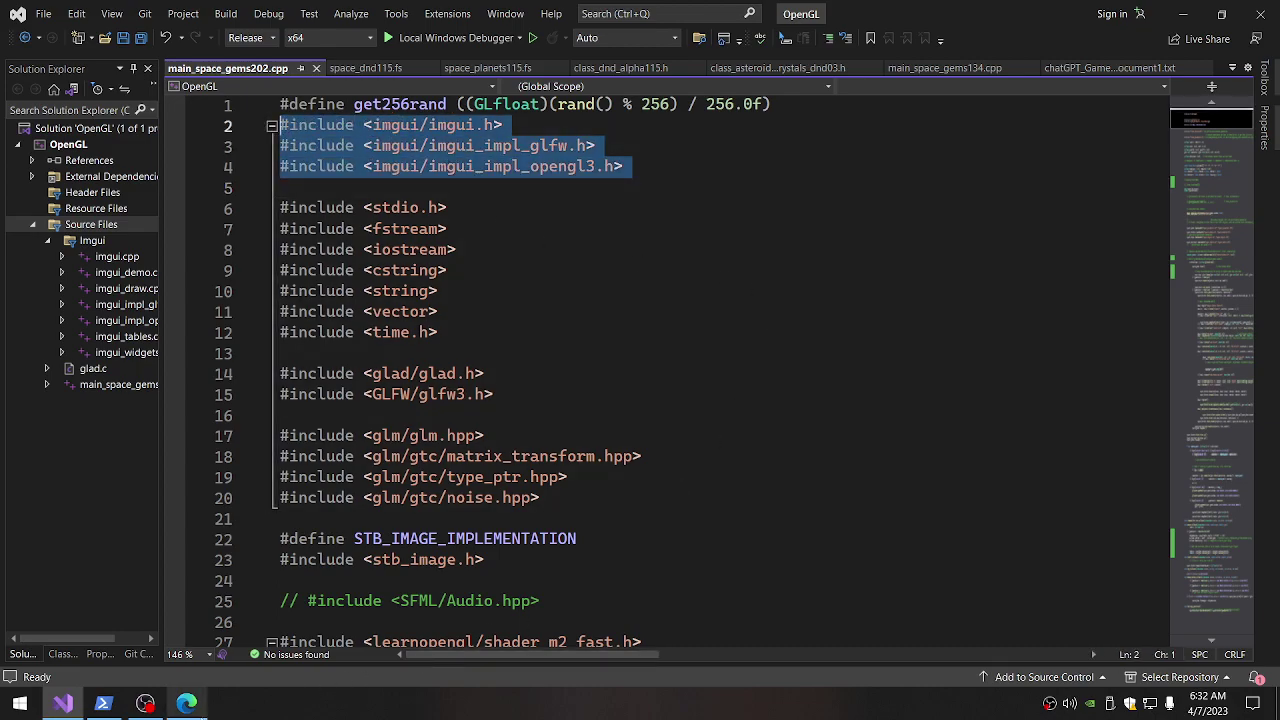
left_click(147, 704)
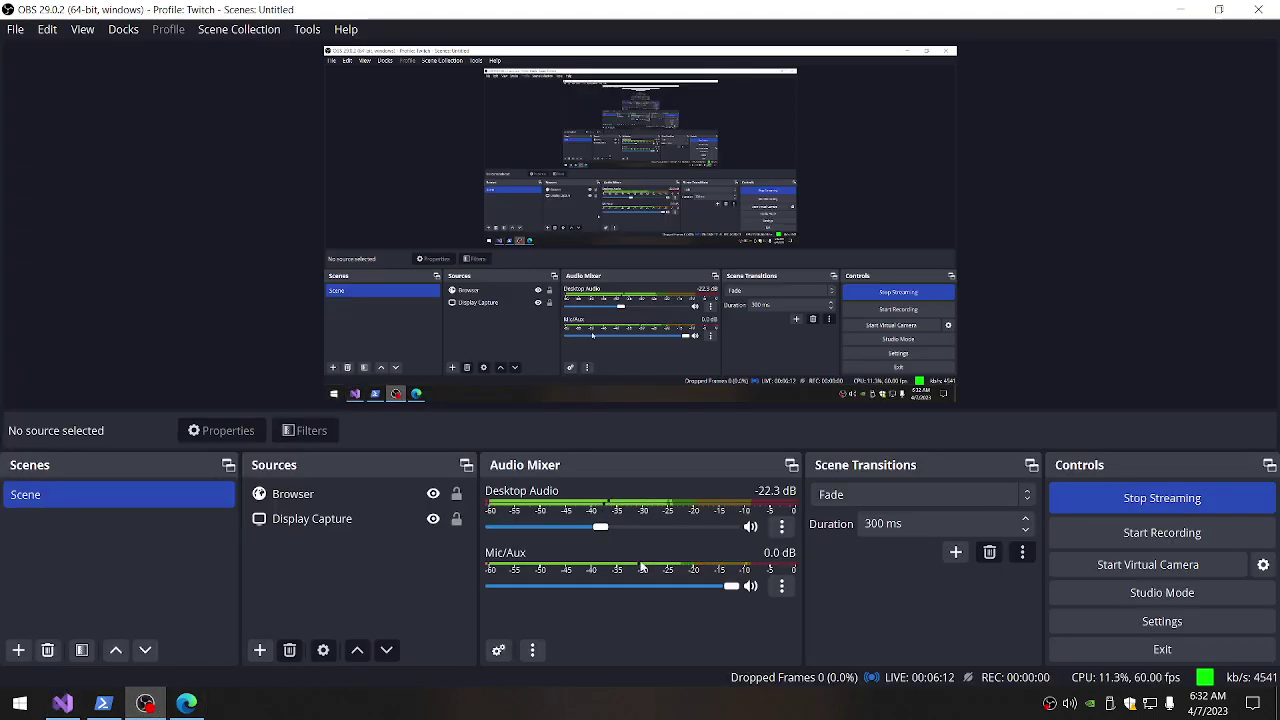